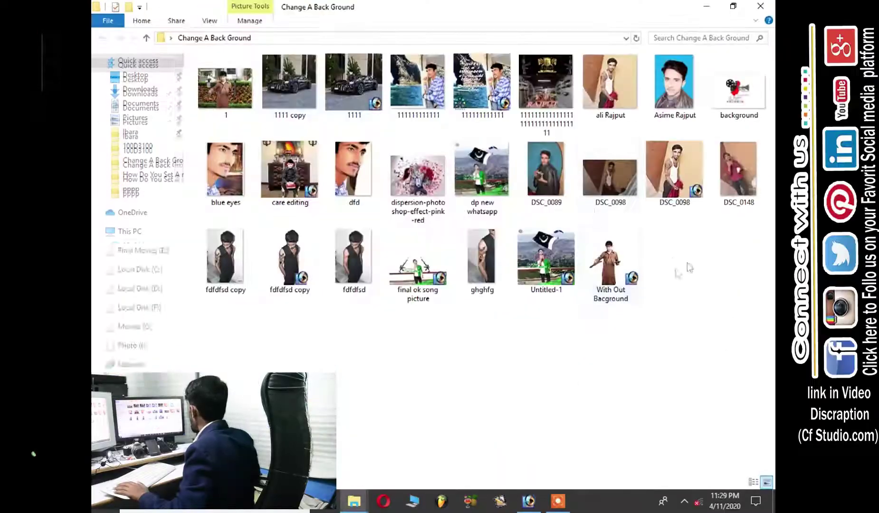
# Open dispersion-photoshop-effect-pink-red.jpg from the Change A Back Ground folder in Photoshop.
pyautogui.click(419, 198)
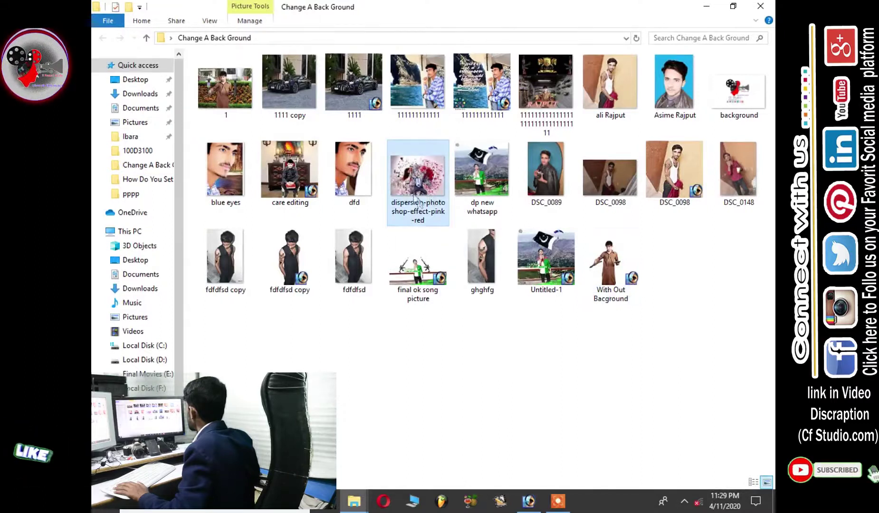
pyautogui.moveTo(442, 183)
pyautogui.mouseDown()
pyautogui.moveTo(533, 505)
pyautogui.moveTo(528, 119)
pyautogui.mouseUp()
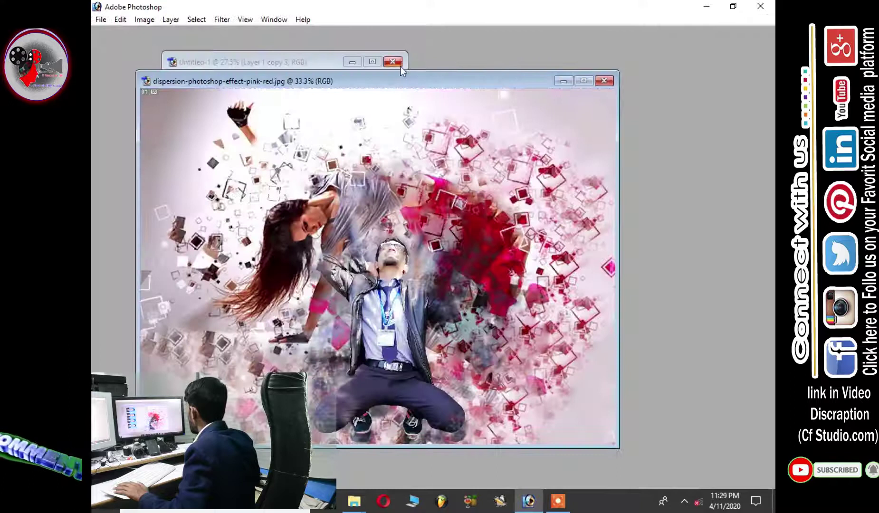
# Close Untitled-1 with Don't Save and zoom out on the dispersion image.
pyautogui.click(400, 66)
pyautogui.click(443, 193)
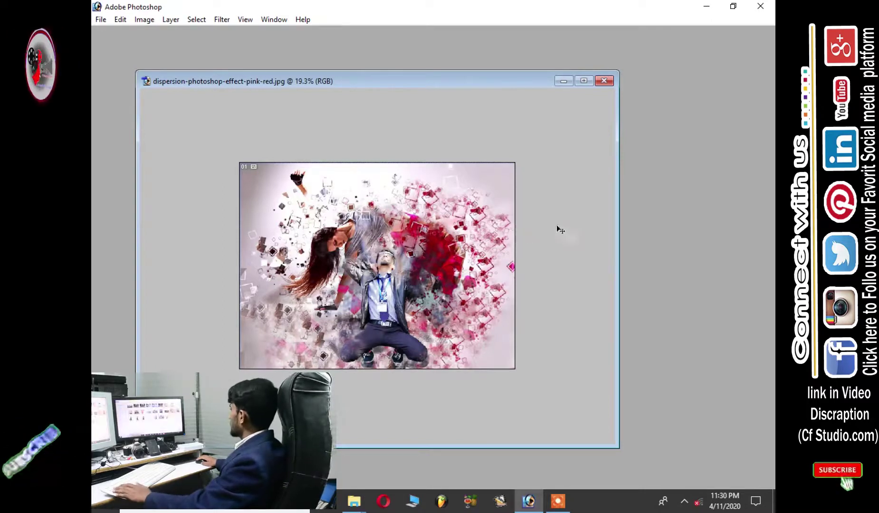
pyautogui.hotkey('ctrl', '-')
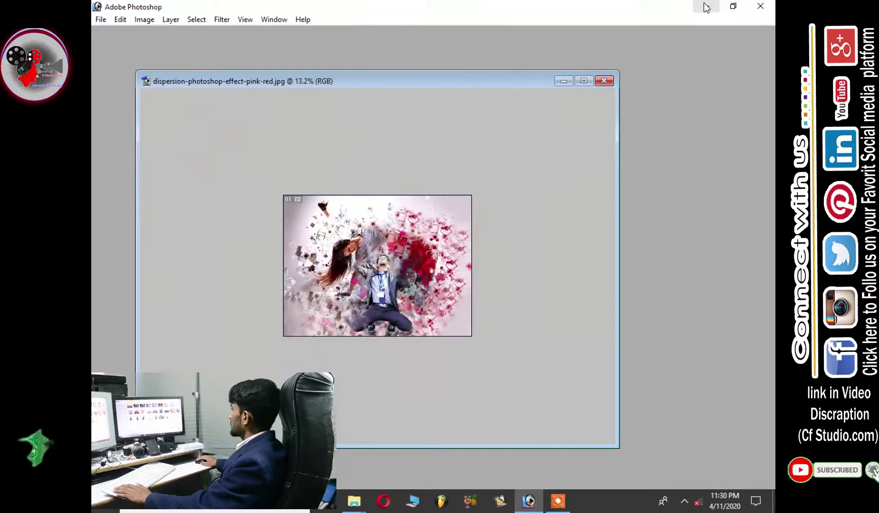
# Open dp new whatsapp.jpg from Explorer in Photoshop.
pyautogui.click(707, 6)
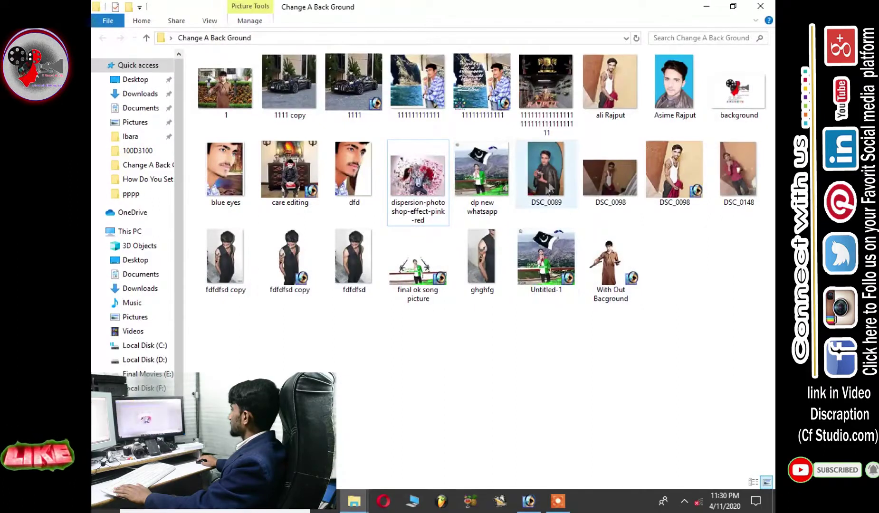
pyautogui.moveTo(482, 171); pyautogui.dragTo(538, 509)
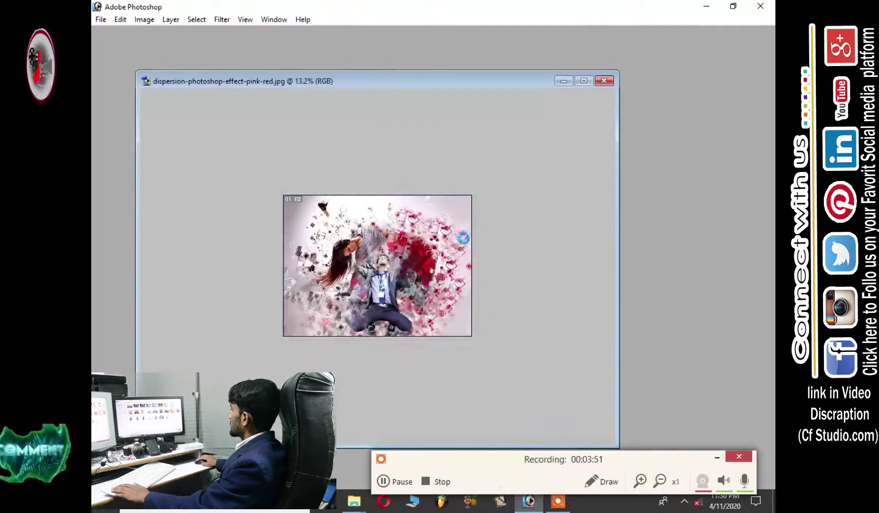
pyautogui.moveTo(539, 510); pyautogui.dragTo(661, 132)
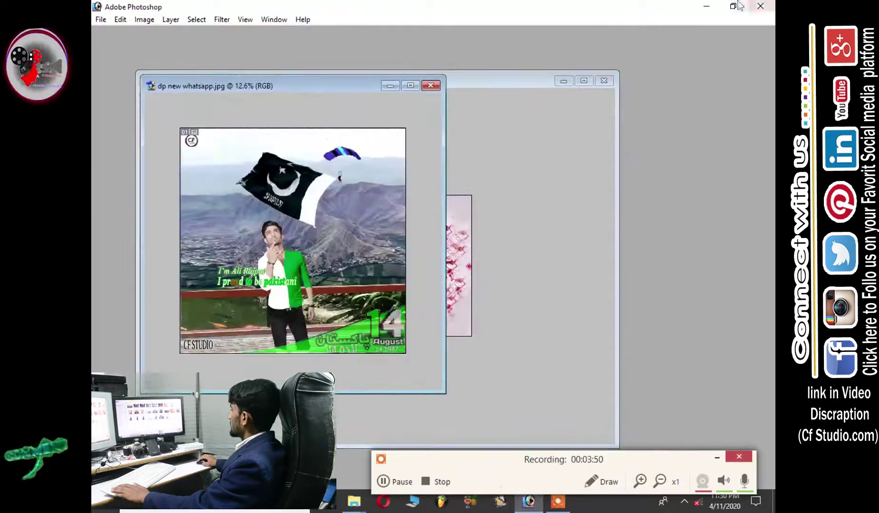
# Open the 111111111111.jpg seaside photo from Explorer in Photoshop.
pyautogui.click(706, 7)
pyautogui.moveTo(418, 81)
pyautogui.mouseDown()
pyautogui.moveTo(529, 508)
pyautogui.moveTo(530, 384)
pyautogui.mouseUp()
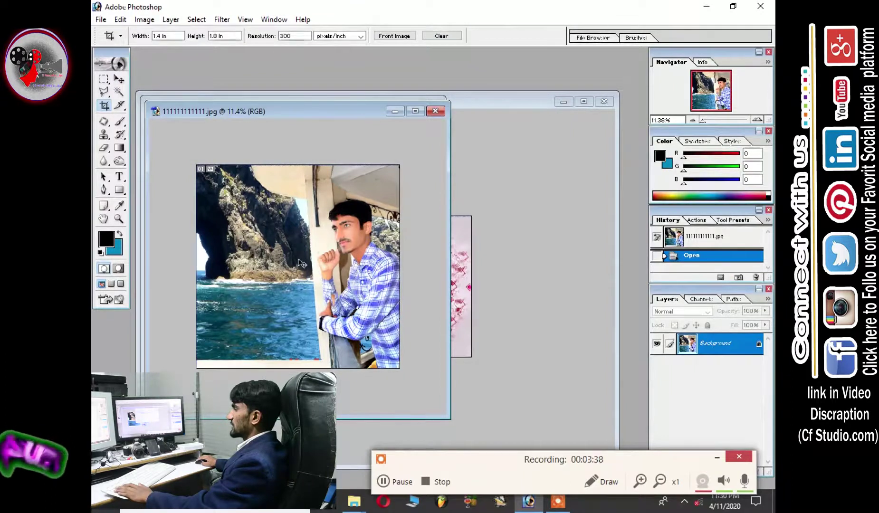
pyautogui.hotkey('ctrl', 'n')
# Create a new transparent document from the 4 x 6 preset with width 19 and height 9.
pyautogui.click(394, 177)
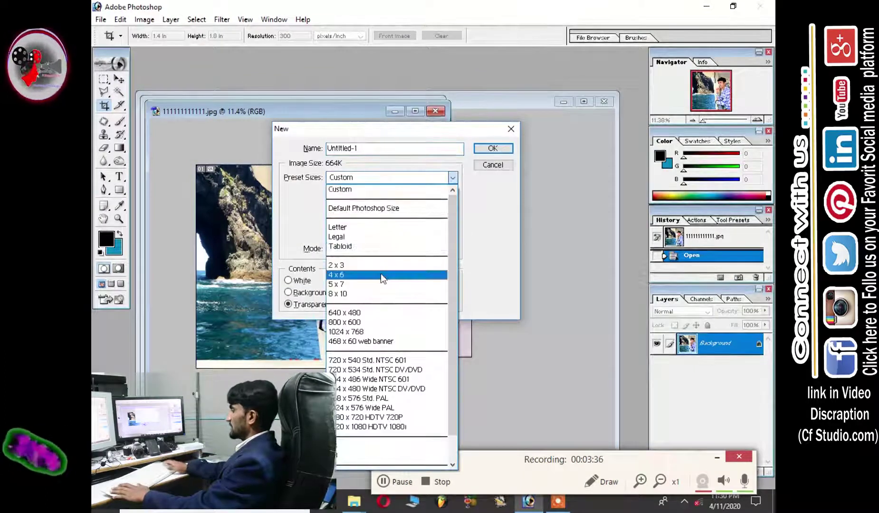
pyautogui.click(383, 275)
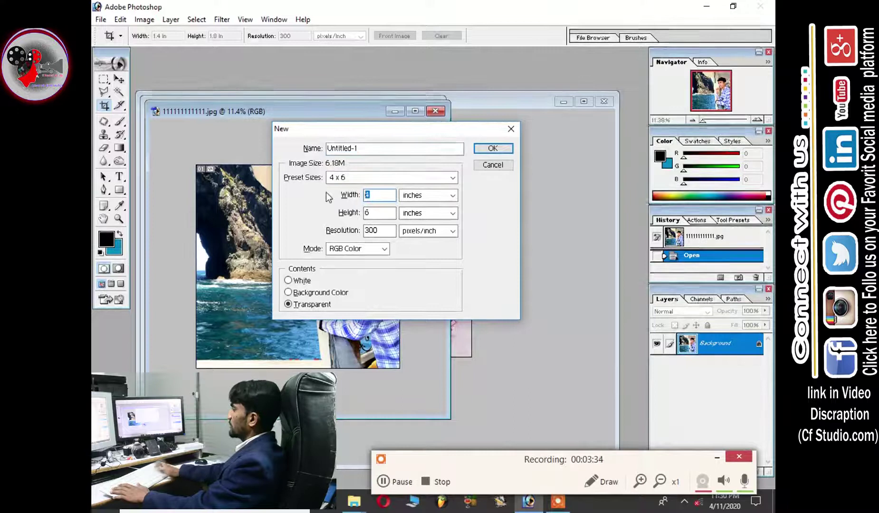
pyautogui.write('19')
pyautogui.press('Tab')
pyautogui.press('Tab')
pyautogui.write('9')
pyautogui.press('Return')
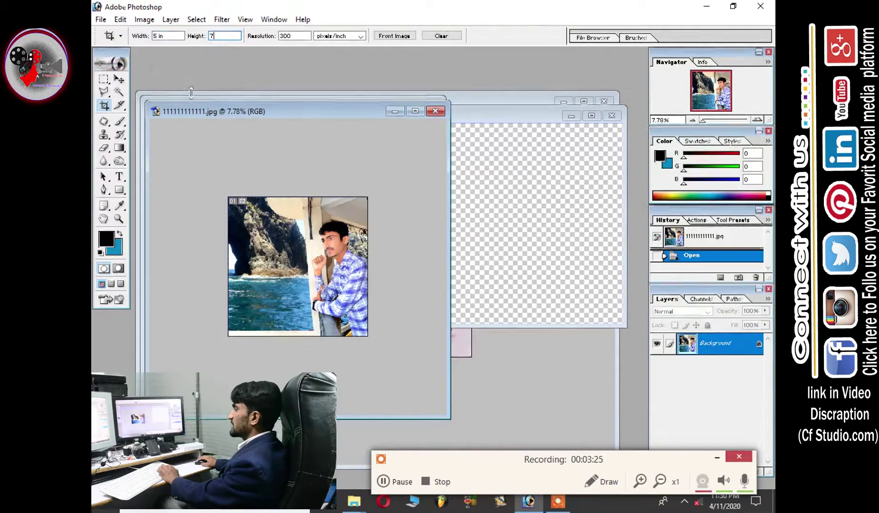
# Crop the seaside photo to a 5 by 7 inch area.
pyautogui.moveTo(193, 179); pyautogui.dragTo(373, 341)
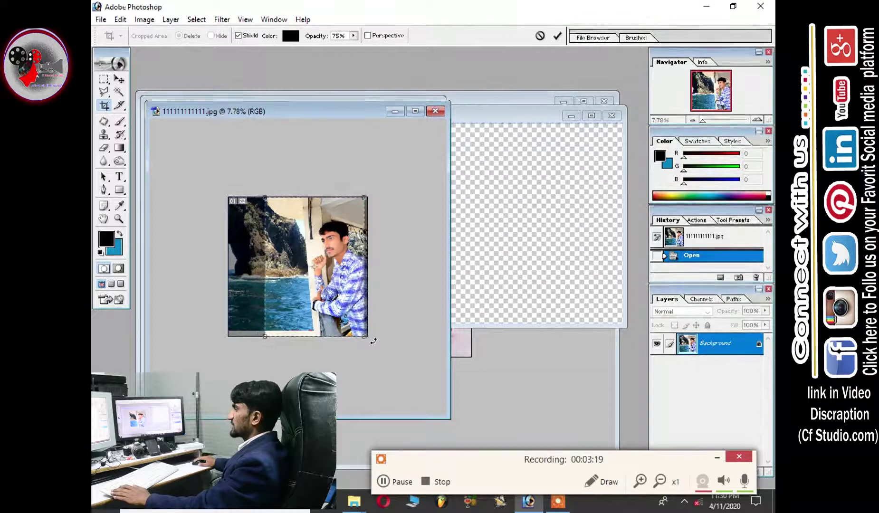
pyautogui.press('Return')
pyautogui.hotkey('ctrl', '+')
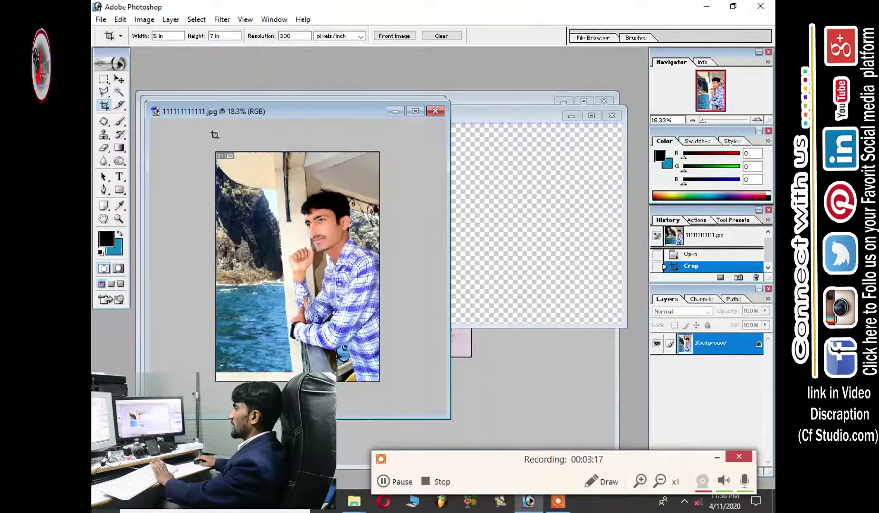
# Convert the Background to Layer 0 and drag the cropped photo into Untitled-1.
pyautogui.click(119, 79)
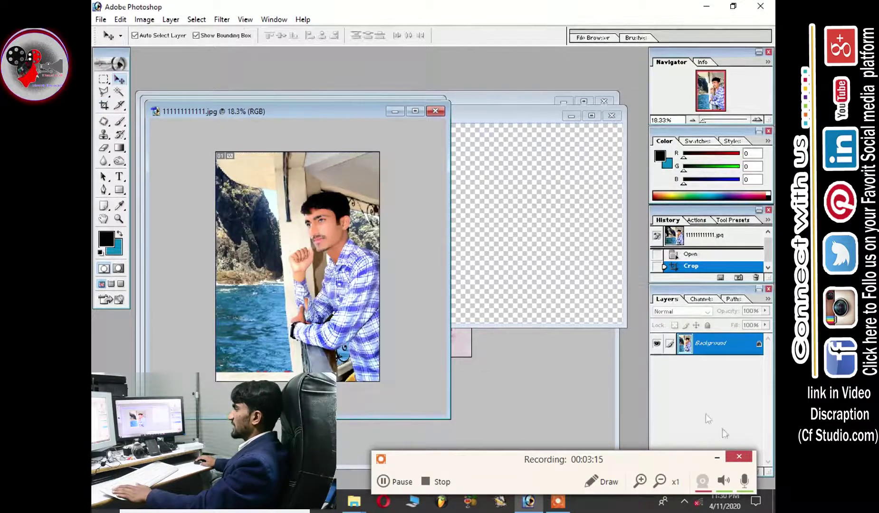
pyautogui.doubleClick(712, 341)
pyautogui.press('Return')
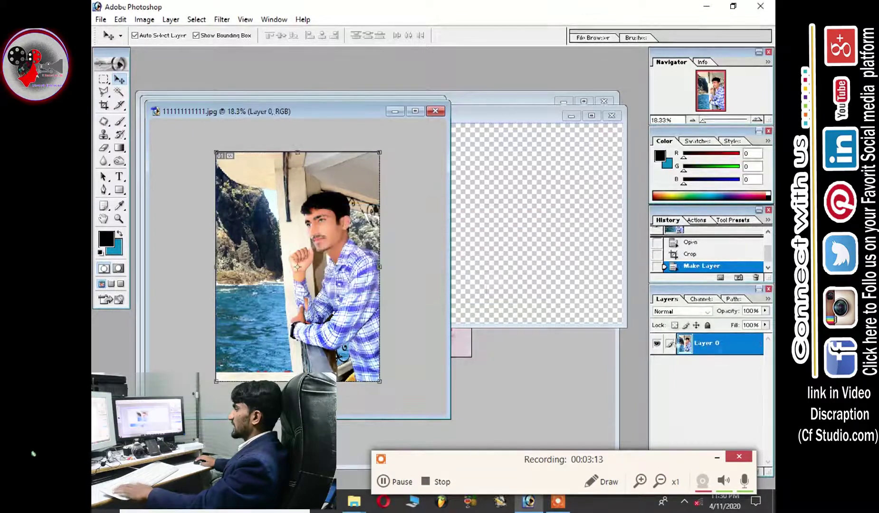
pyautogui.moveTo(418, 259)
pyautogui.mouseDown()
pyautogui.moveTo(479, 182)
pyautogui.moveTo(330, 209)
pyautogui.mouseUp()
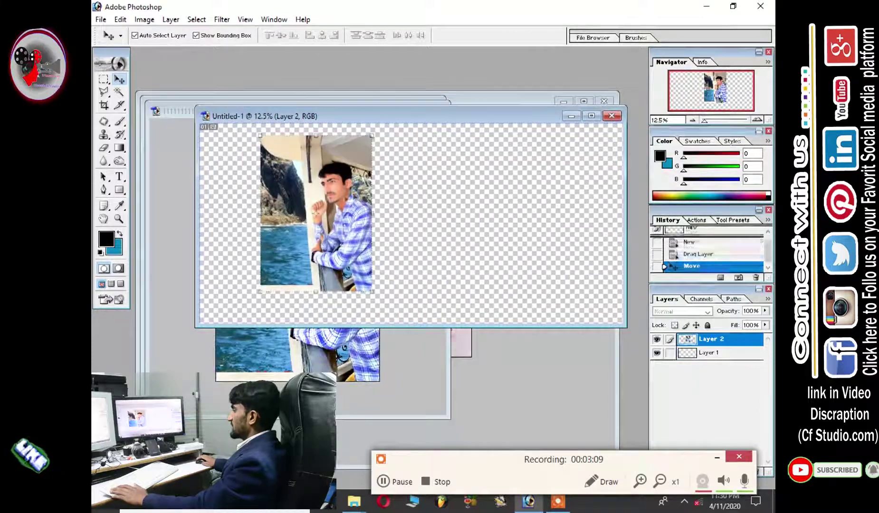
# Add a 13 px red (FF0000) outside stroke to the seaside photo layer.
pyautogui.click(591, 116)
pyautogui.rightClick(732, 339)
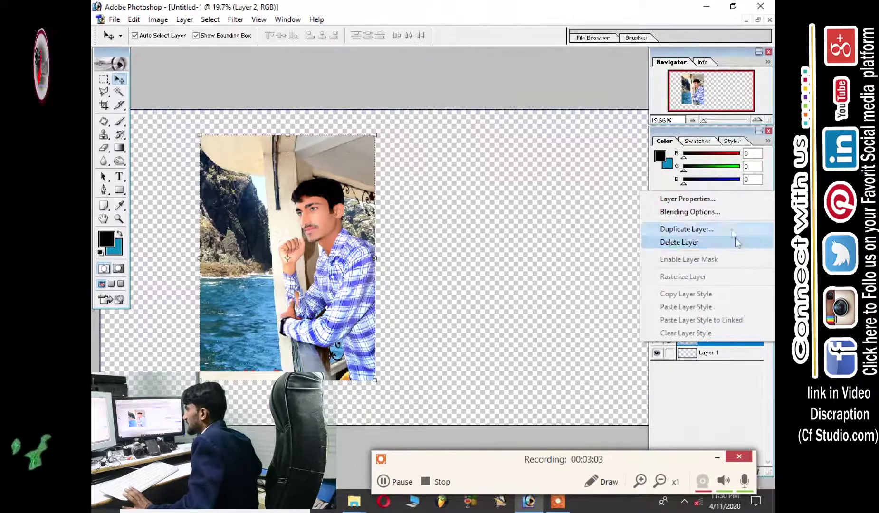
pyautogui.click(570, 321)
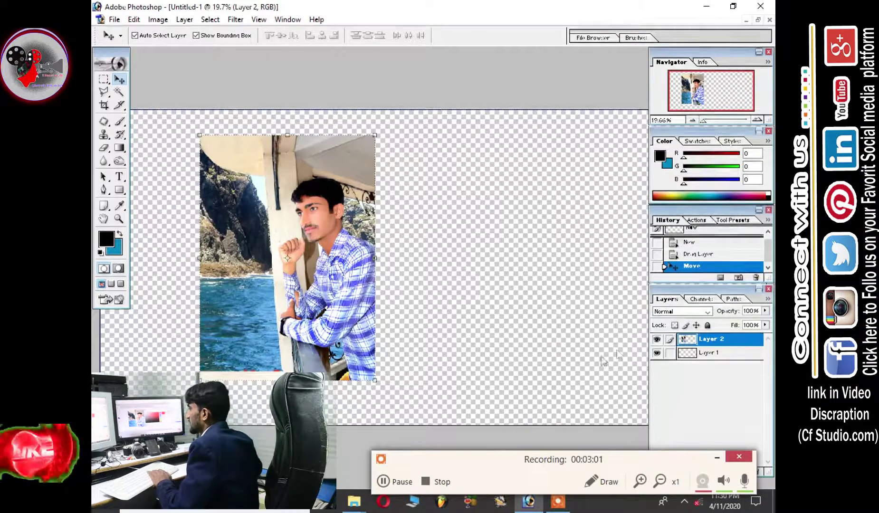
pyautogui.click(494, 257)
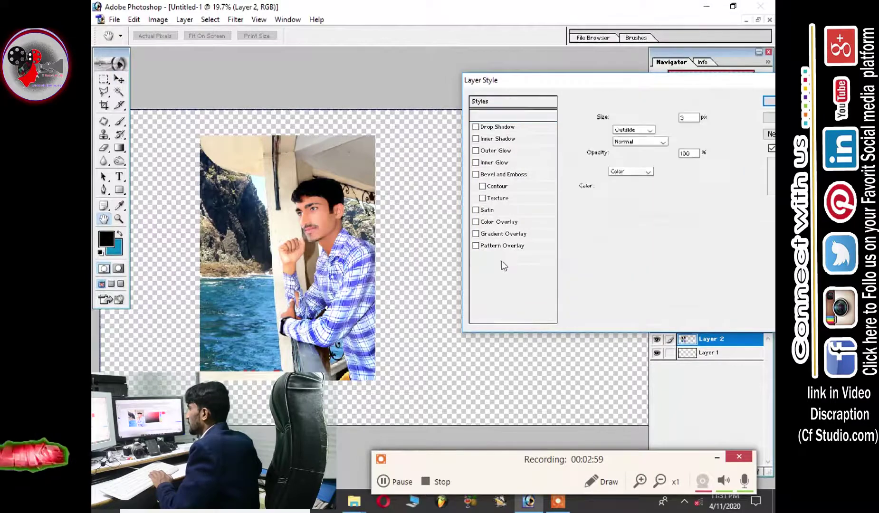
pyautogui.click(603, 186)
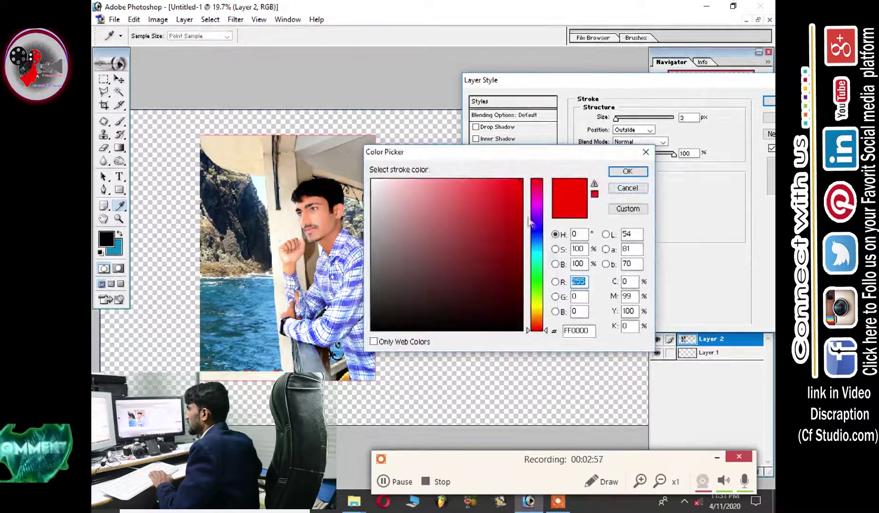
pyautogui.click(502, 192)
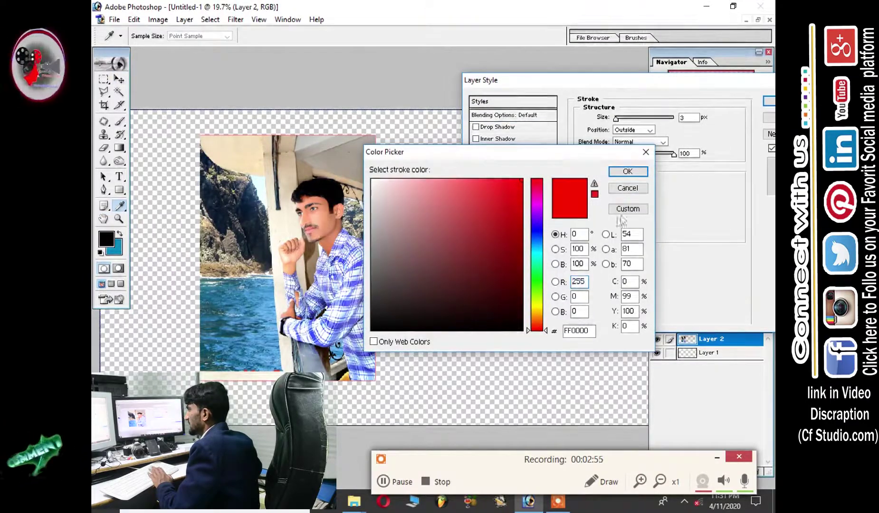
pyautogui.click(627, 172)
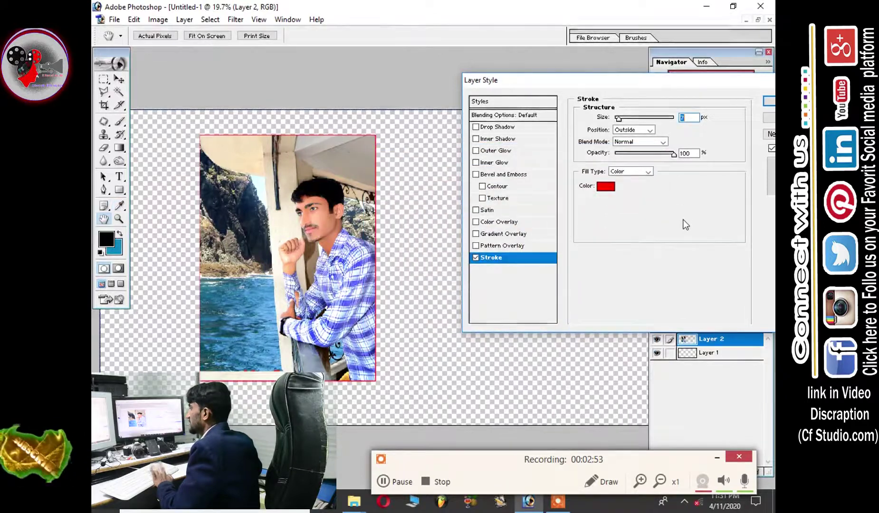
pyautogui.hotkey('shift', 'Up')
pyautogui.press('Return')
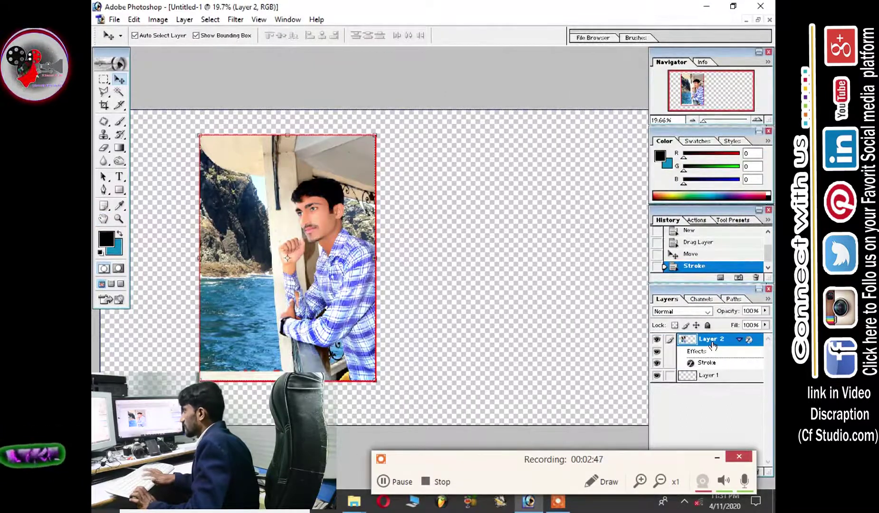
# Duplicate the stroked photo layer and rotate two copies about 4.6° and 12° clockwise.
pyautogui.hotkey('ctrl', 'j')
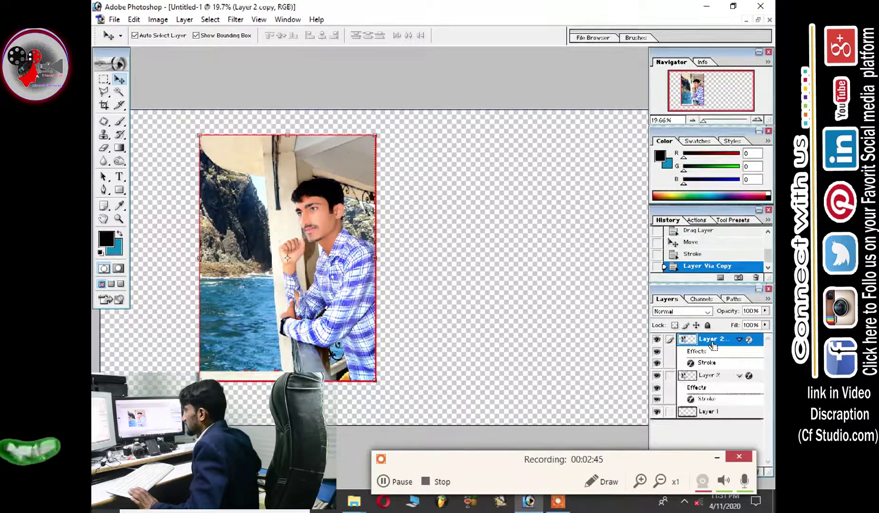
pyautogui.hotkey('ctrl', 'j')
pyautogui.hotkey('ctrl', 'j')
pyautogui.hotkey('ctrl', 'j')
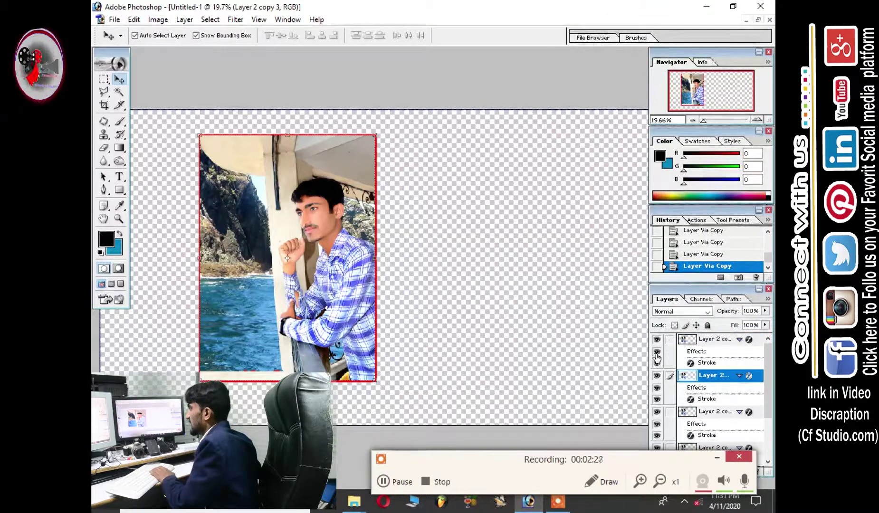
pyautogui.hotkey('ctrl', 't')
pyautogui.moveTo(431, 262); pyautogui.dragTo(433, 270)
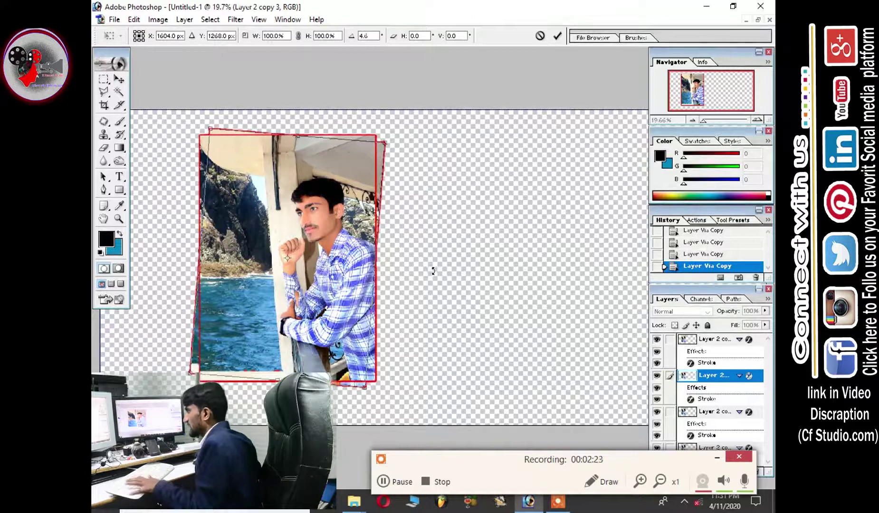
pyautogui.press('Return')
pyautogui.click(707, 411)
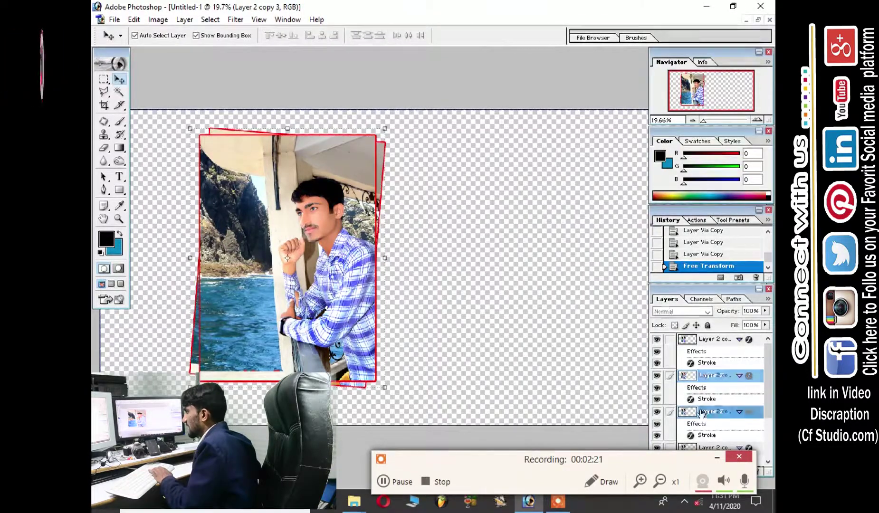
pyautogui.hotkey('ctrl', 't')
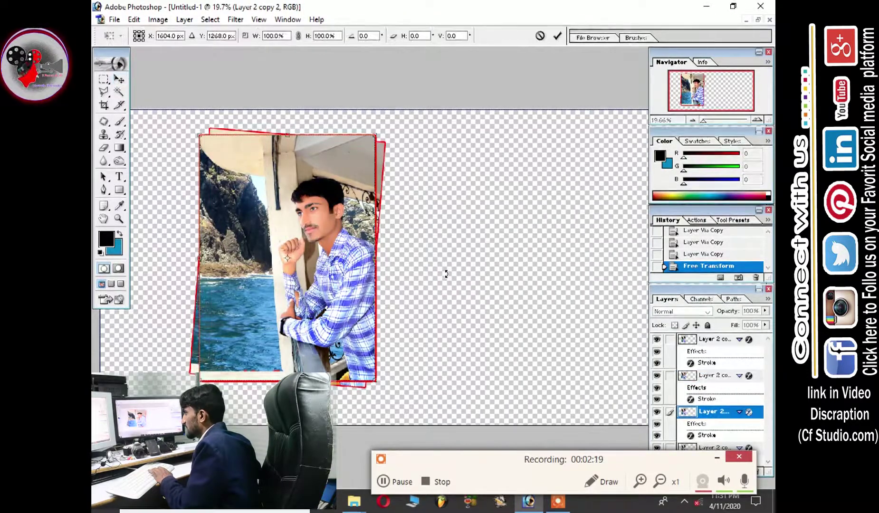
pyautogui.moveTo(403, 261)
pyautogui.mouseDown()
pyautogui.moveTo(398, 285)
pyautogui.moveTo(406, 280)
pyautogui.mouseUp()
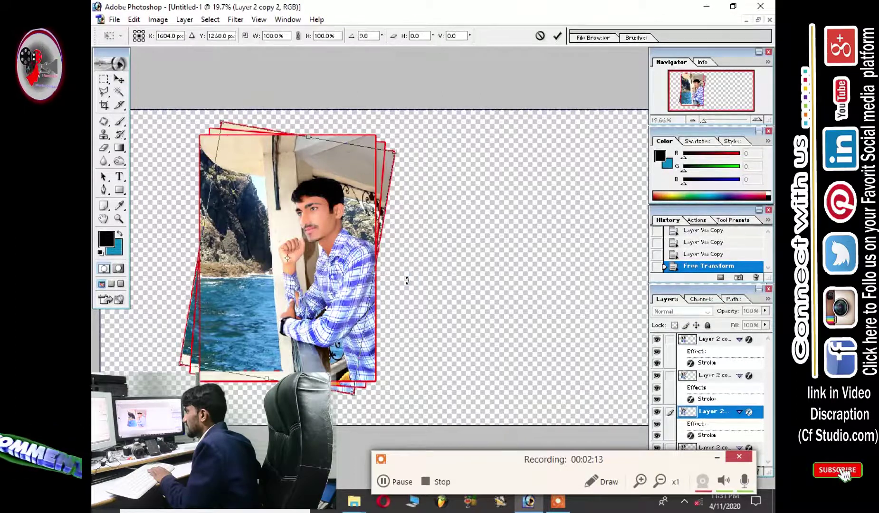
pyautogui.press('Return')
# Rotate the bottom Layer 2 copy about 17° and merge the rotated copies into one layer.
pyautogui.scroll(-2, 733, 416)
pyautogui.click(706, 421)
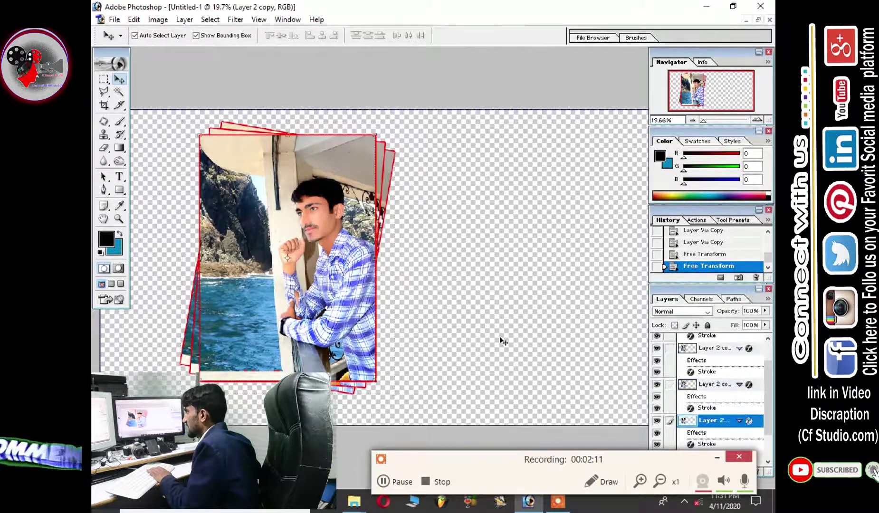
pyautogui.hotkey('ctrl', 't')
pyautogui.moveTo(405, 244); pyautogui.dragTo(421, 287)
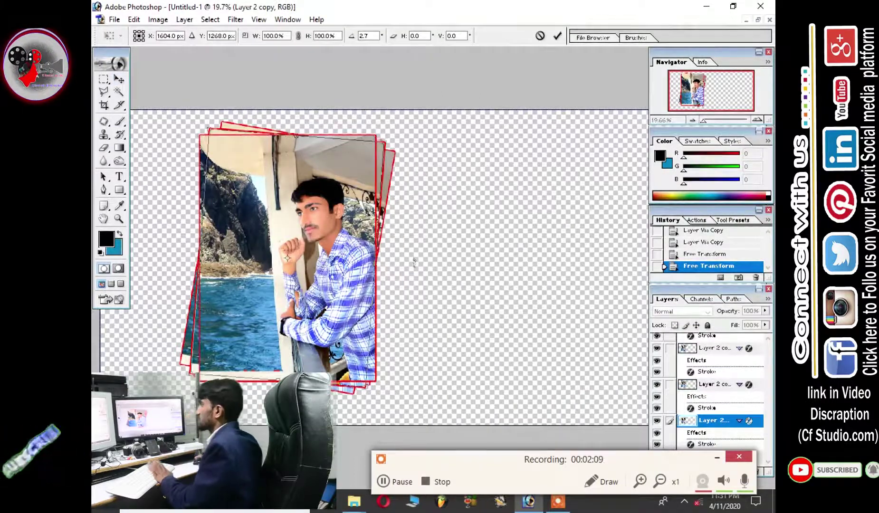
pyautogui.press('Return')
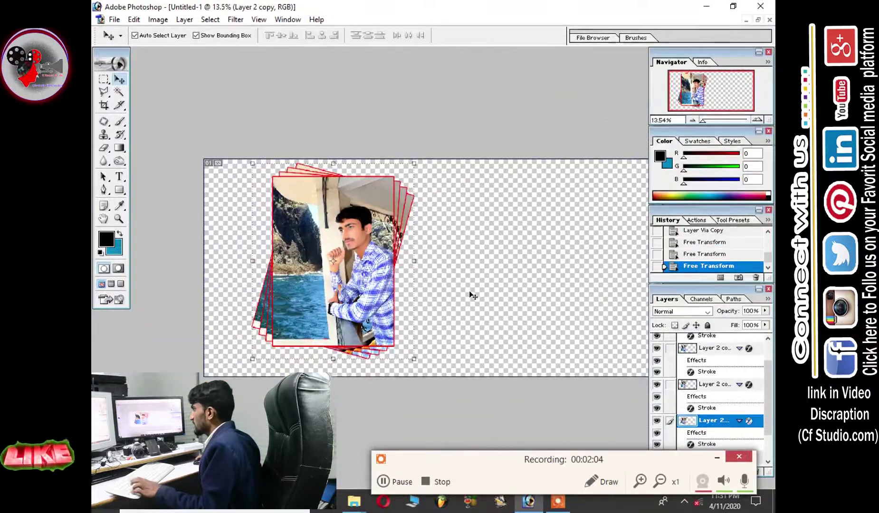
pyautogui.hotkey('ctrl', 'e')
pyautogui.hotkey('ctrl', 'e')
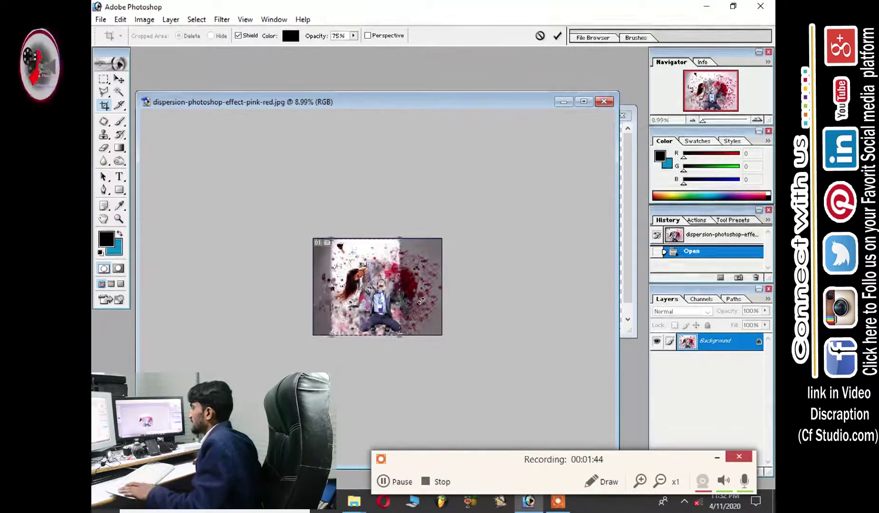
# Apply the portrait crop to the dispersion photo, ready to move it into Untitled-1.
pyautogui.press('Return')
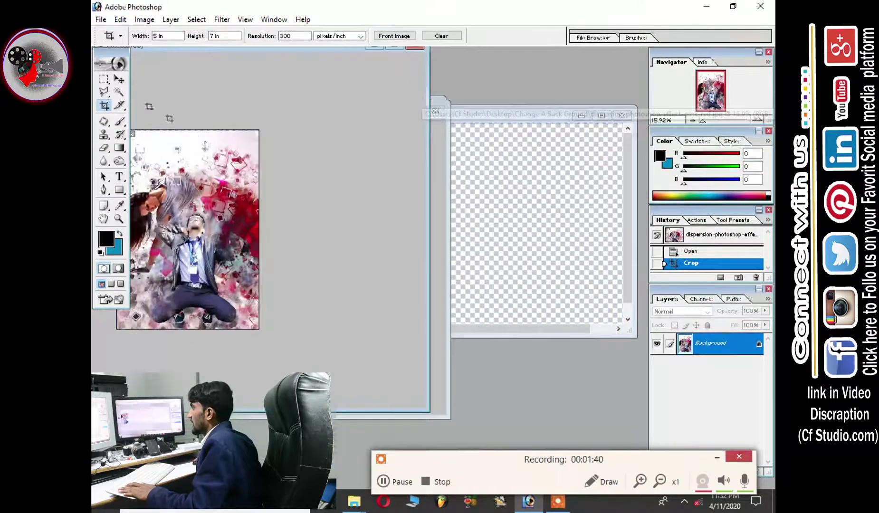
pyautogui.click(120, 82)
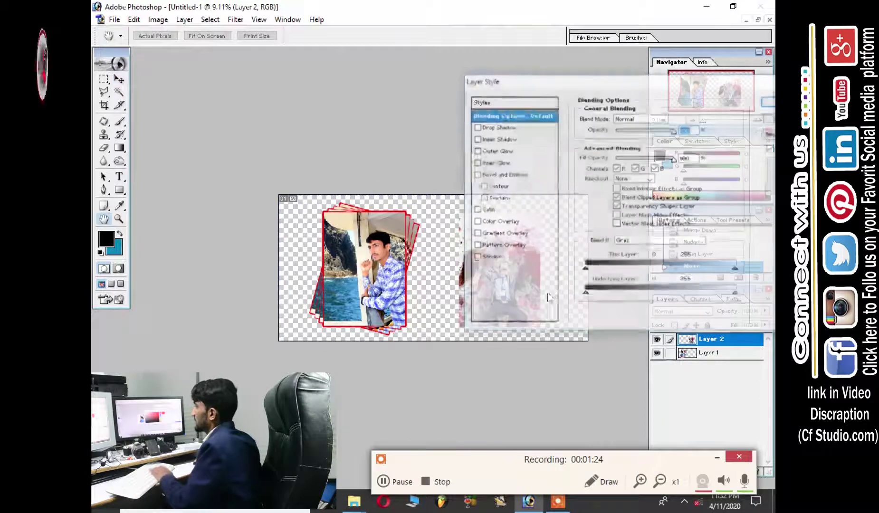
# Enable a red Stroke effect on the dispersion photo's Layer 2.
pyautogui.click(490, 257)
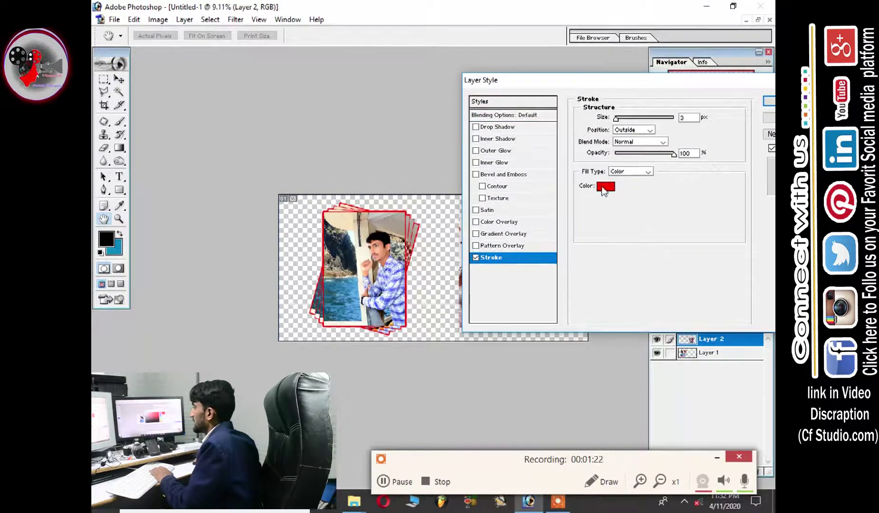
pyautogui.click(606, 188)
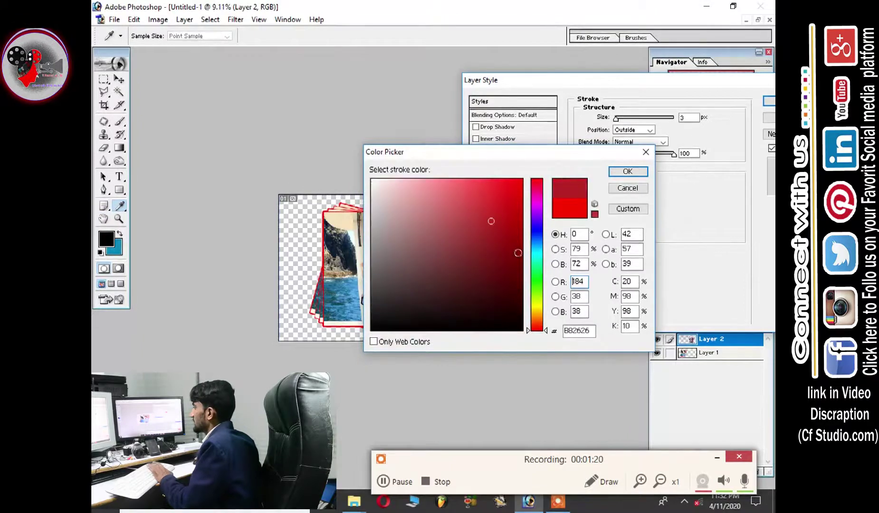
pyautogui.press('Return')
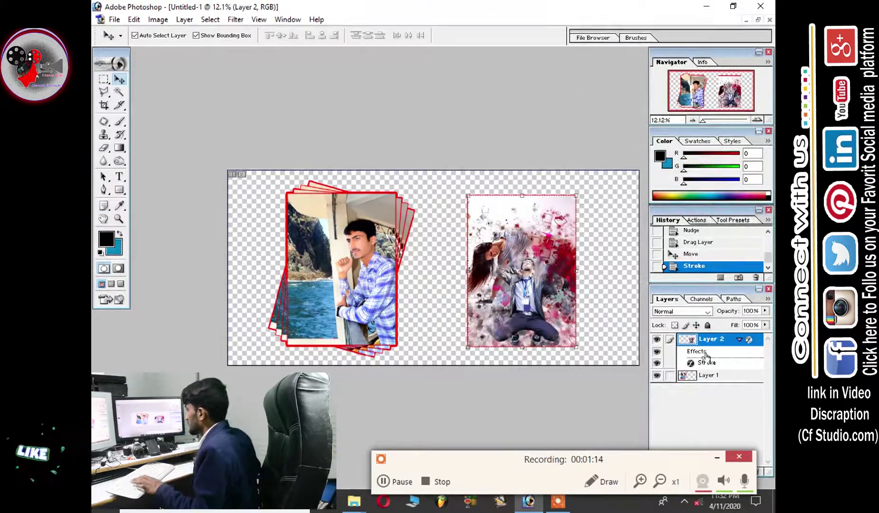
# Duplicate the framed dispersion photo and rotate copies about 9° and 21°.
pyautogui.hotkey('ctrl', 'j')
pyautogui.hotkey('ctrl', 'j')
pyautogui.hotkey('ctrl', 'j')
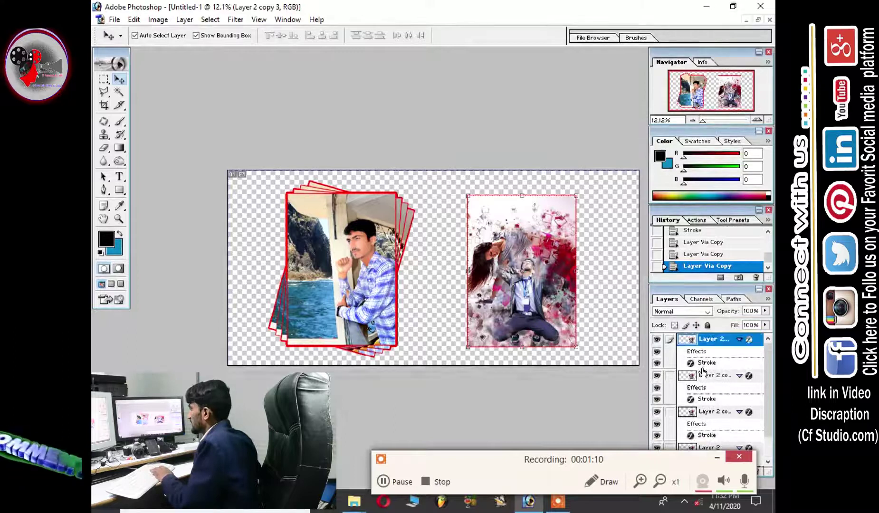
pyautogui.click(710, 388)
pyautogui.hotkey('ctrl', 't')
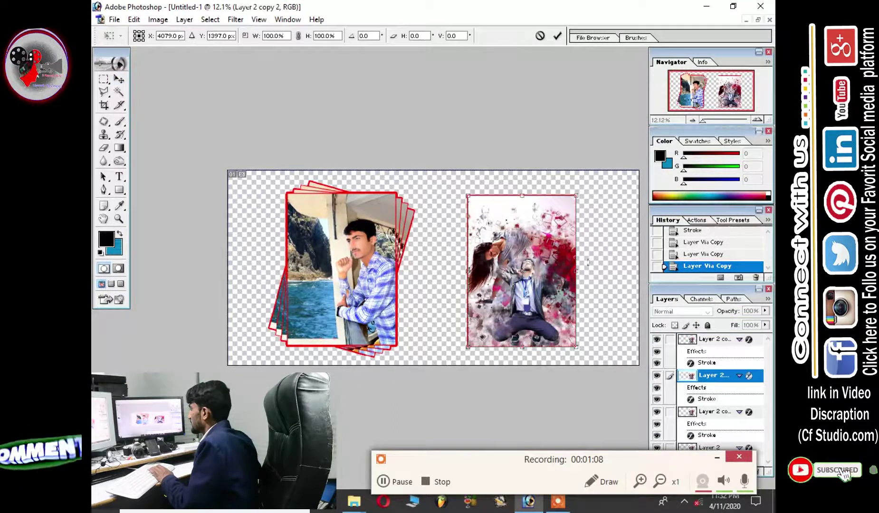
pyautogui.moveTo(588, 261); pyautogui.dragTo(593, 275)
pyautogui.press('Return')
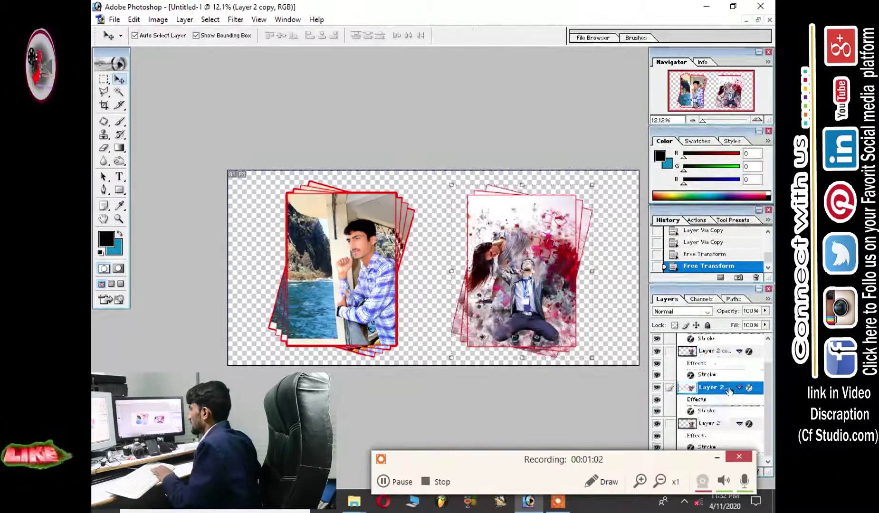
pyautogui.moveTo(596, 275); pyautogui.dragTo(600, 301)
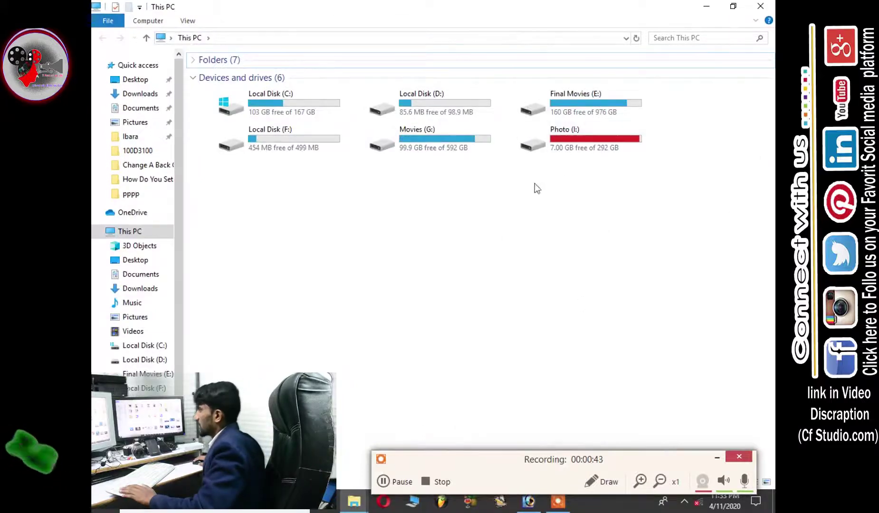
# Browse to Photo (I:) › LAB Back Ground › Extra › 1 and select the candlelit image 336633 (62).
pyautogui.doubleClick(572, 141)
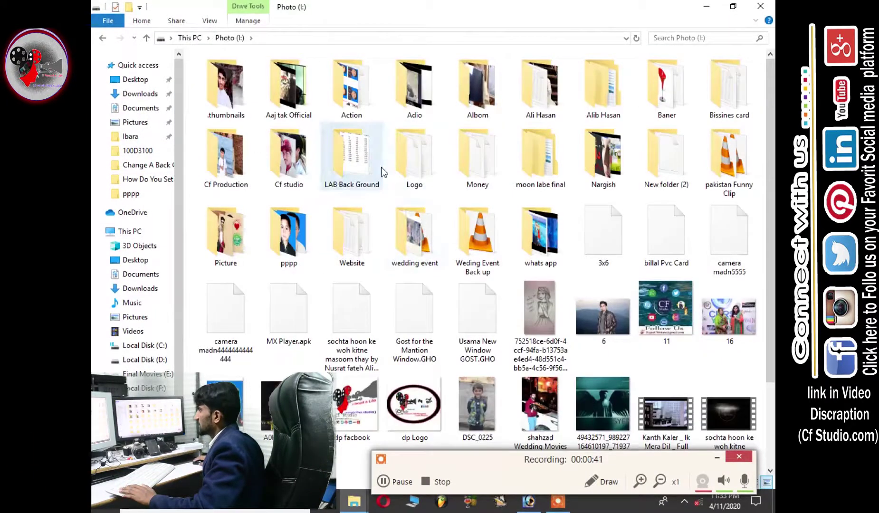
pyautogui.doubleClick(384, 172)
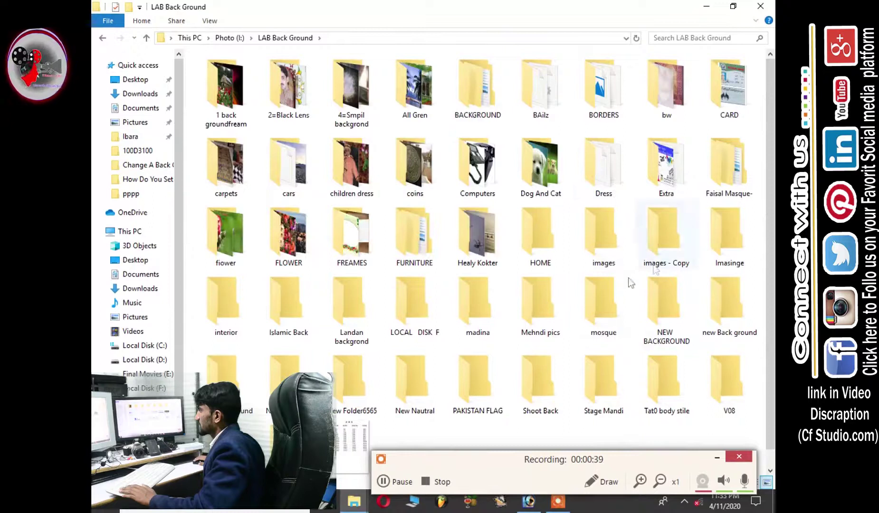
pyautogui.doubleClick(665, 167)
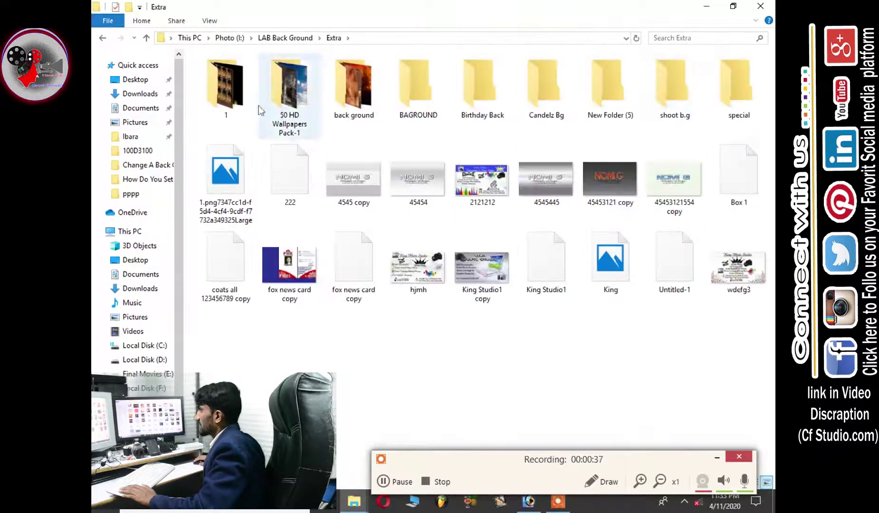
pyautogui.doubleClick(242, 109)
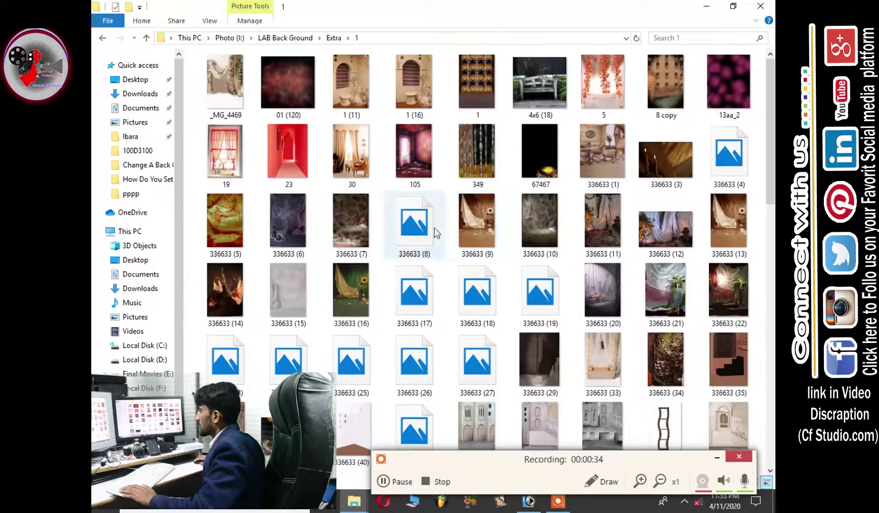
pyautogui.click(743, 308)
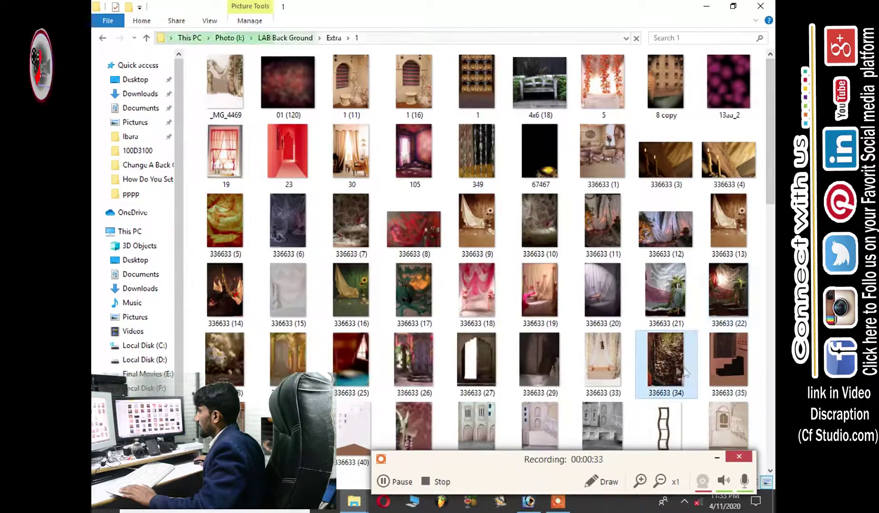
pyautogui.scroll(-5, 712, 304)
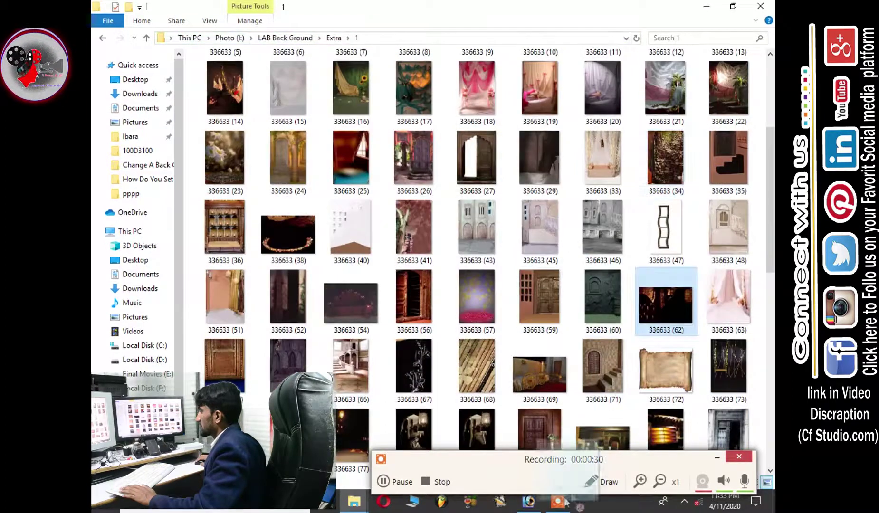
pyautogui.rightClick(510, 508)
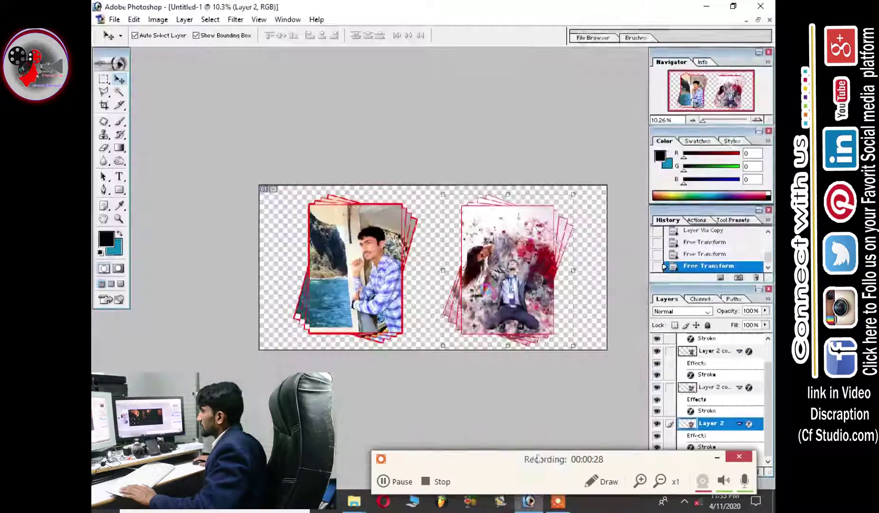
# Place the candlelit 336633 (62) image into Untitled-1 behind the photo stacks as one merged layer.
pyautogui.moveTo(532, 508); pyautogui.dragTo(485, 233)
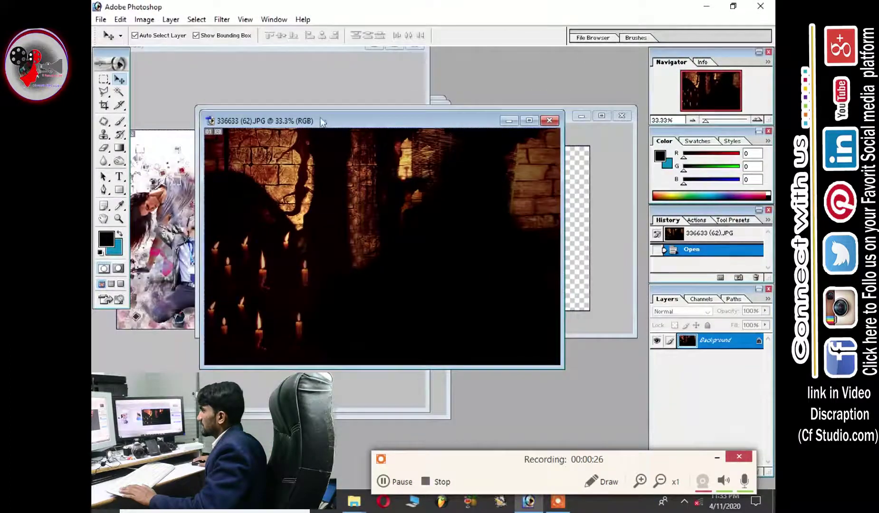
pyautogui.moveTo(322, 122); pyautogui.dragTo(406, 121)
pyautogui.moveTo(484, 209); pyautogui.dragTo(326, 192)
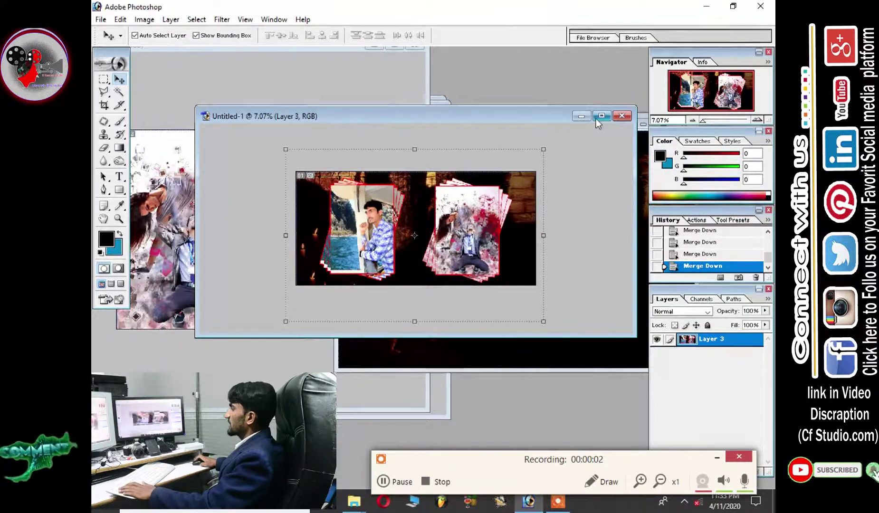
pyautogui.click(601, 115)
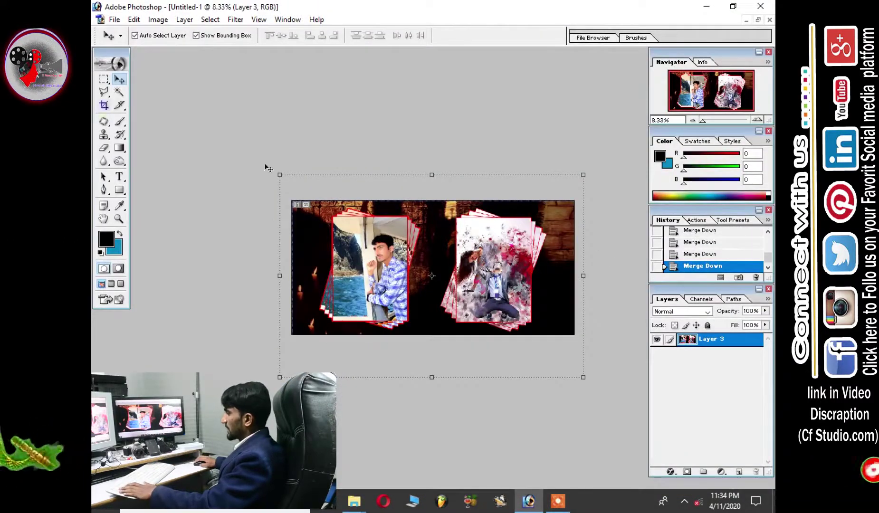
# Scale merged Layer 3 down to about 60% toward the canvas centre.
pyautogui.moveTo(584, 174)
pyautogui.mouseDown()
pyautogui.moveTo(523, 236)
pyautogui.moveTo(495, 234)
pyautogui.moveTo(526, 211)
pyautogui.mouseUp()
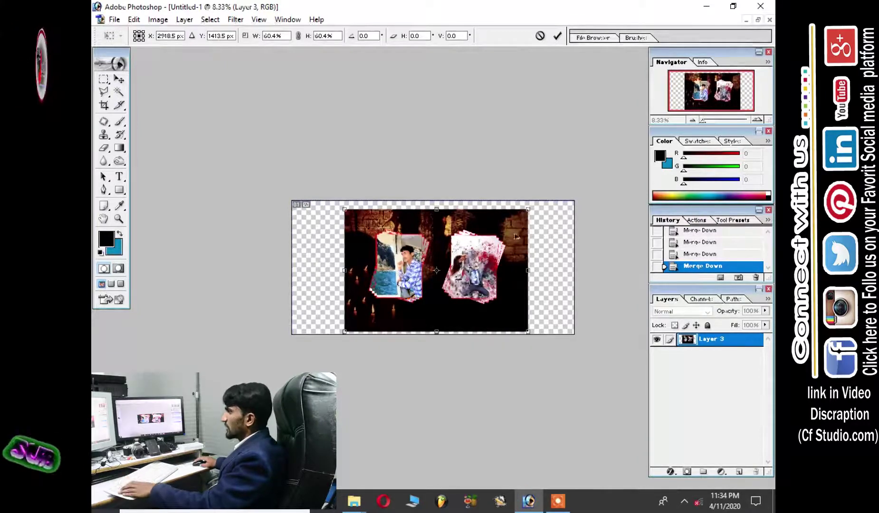
pyautogui.press('Return')
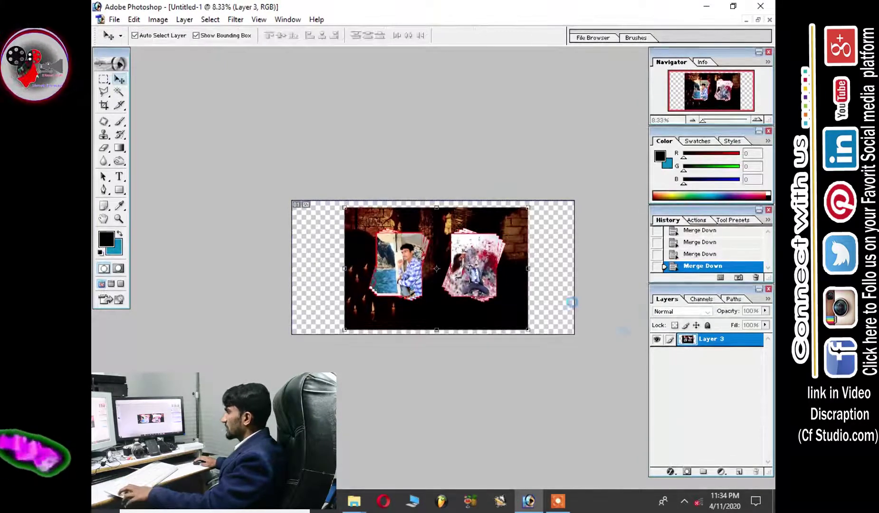
pyautogui.scroll(2, 527, 254)
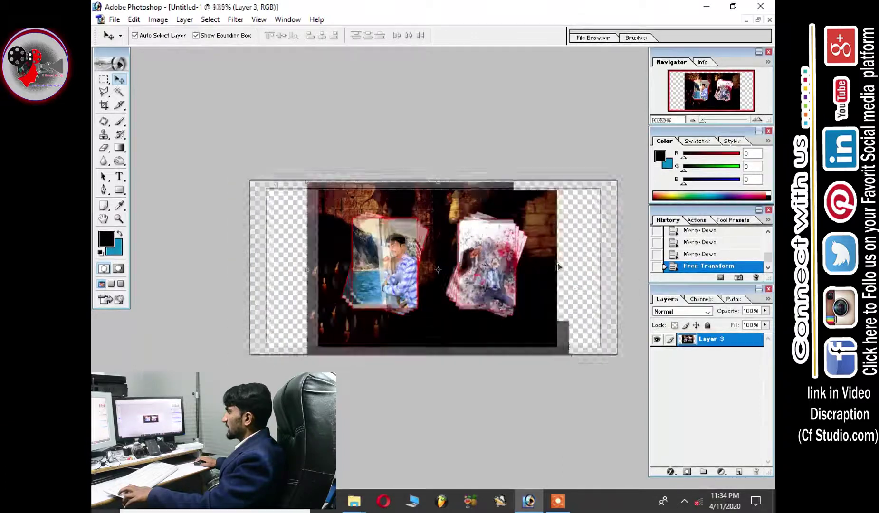
# Duplicate the resized Layer 3 into Layer 3 copy.
pyautogui.hotkey('ctrl', 'j')
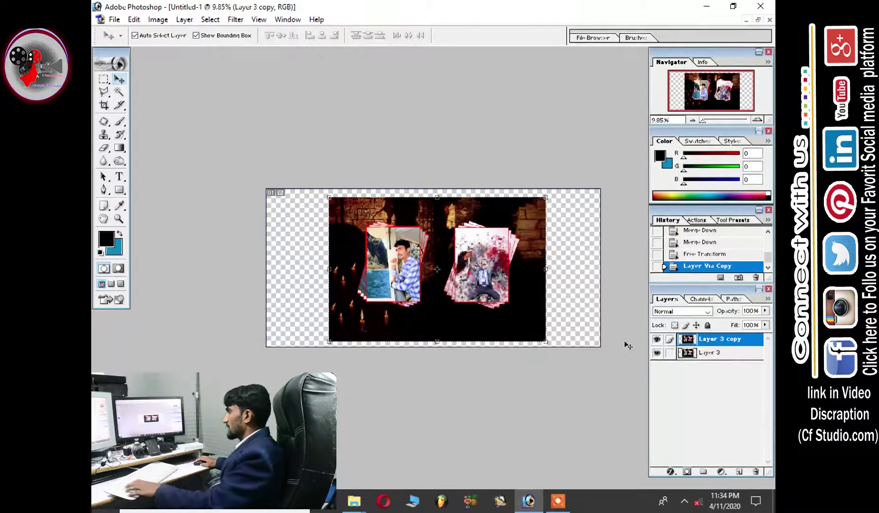
pyautogui.hotkey('ctrl', 't')
pyautogui.press('Escape')
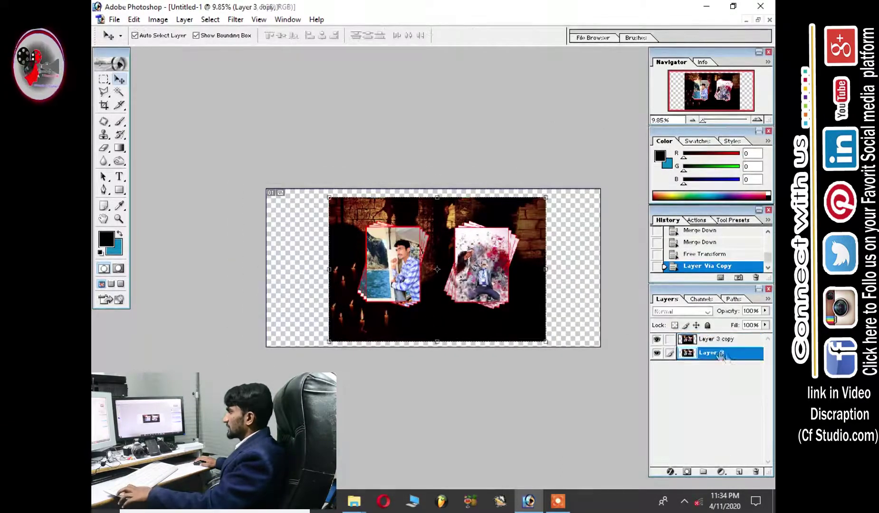
pyautogui.hotkey('ctrl', 'e')
pyautogui.hotkey('ctrl', '-')
pyautogui.hotkey('ctrl', 't')
pyautogui.press('Escape')
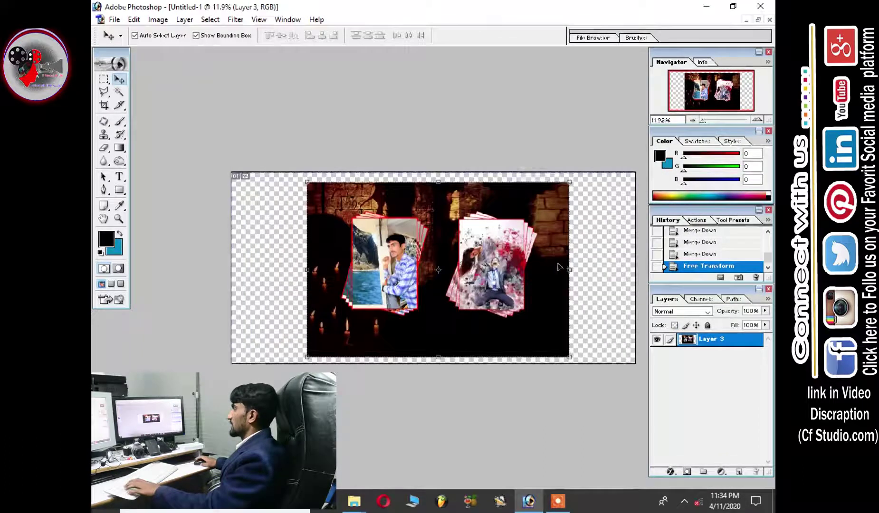
pyautogui.hotkey('ctrl', '0')
pyautogui.hotkey('ctrl', 'j')
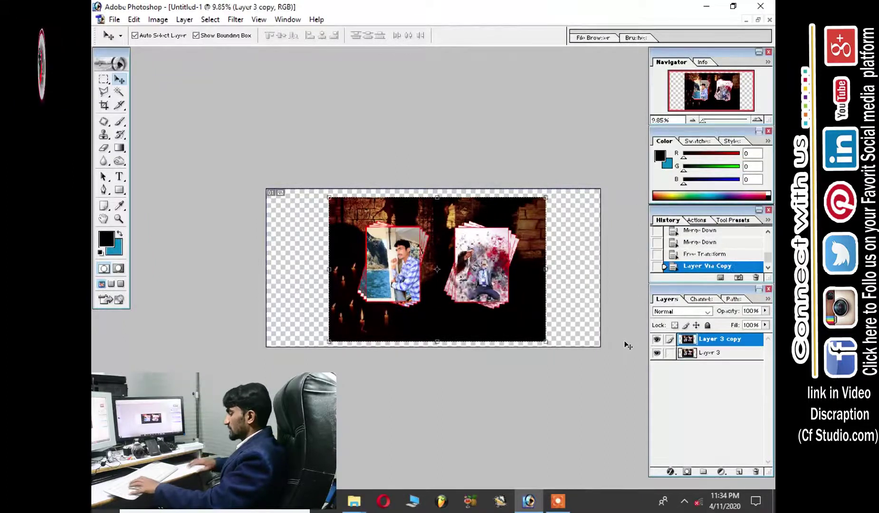
pyautogui.hotkey('ctrl', 't')
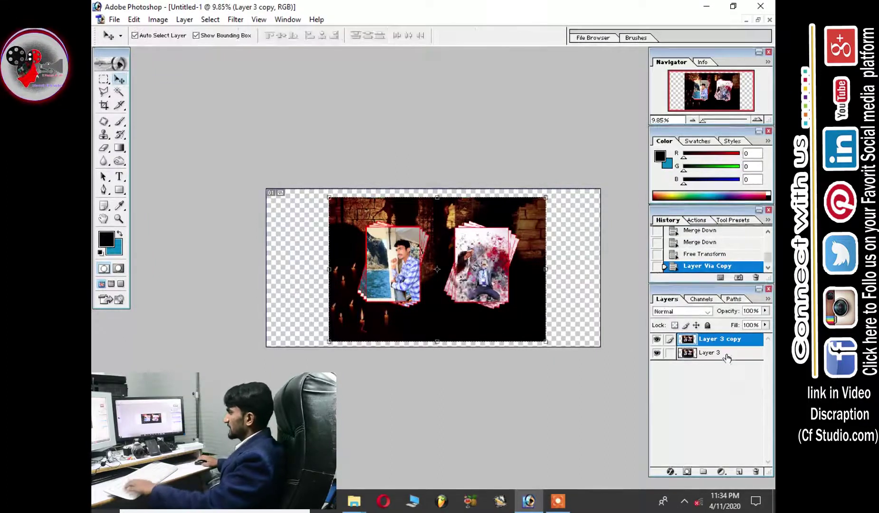
# Enlarge Layer 3 to about 192% so it fills the canvas.
pyautogui.click(723, 353)
pyautogui.moveTo(548, 196); pyautogui.dragTo(645, 130)
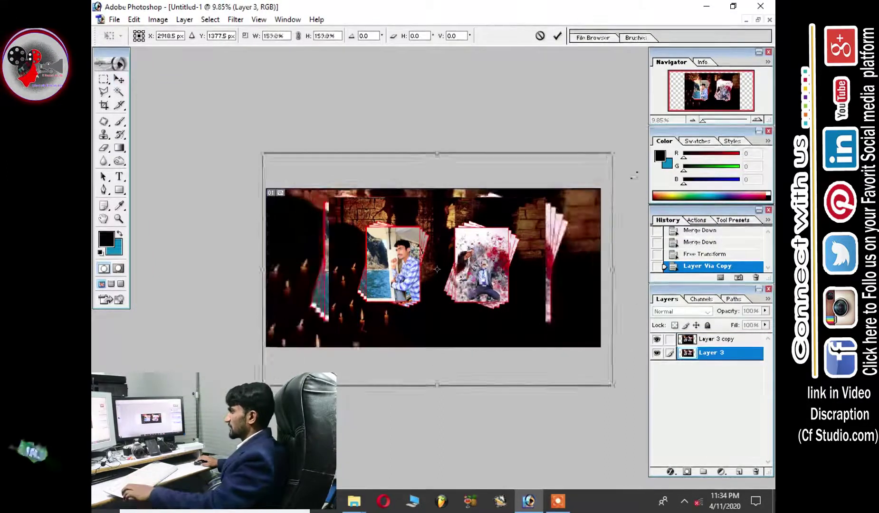
pyautogui.moveTo(604, 219); pyautogui.dragTo(573, 251)
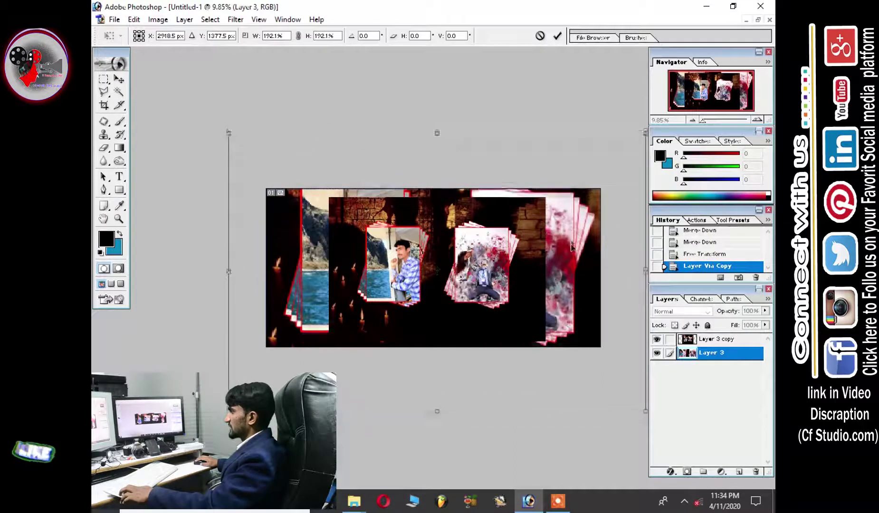
pyautogui.press('Return')
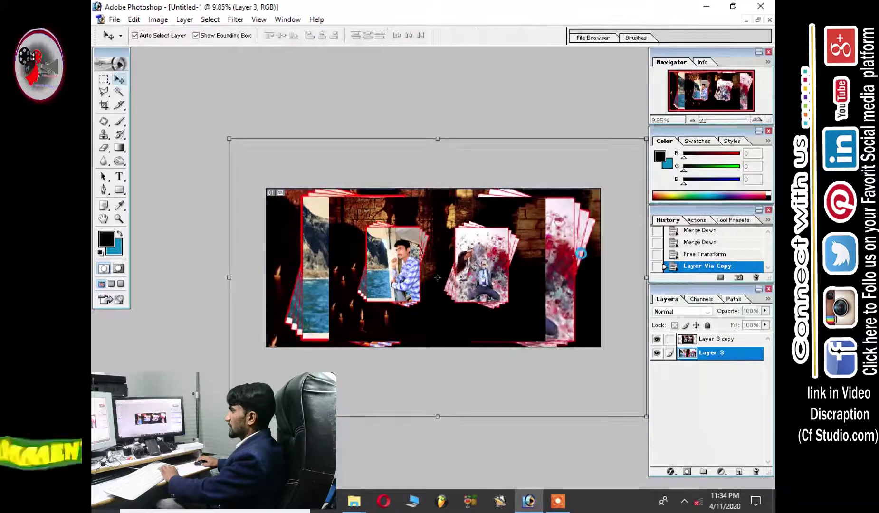
# Add a Stroke effect to Layer 3 copy through Blending Options.
pyautogui.click(719, 339)
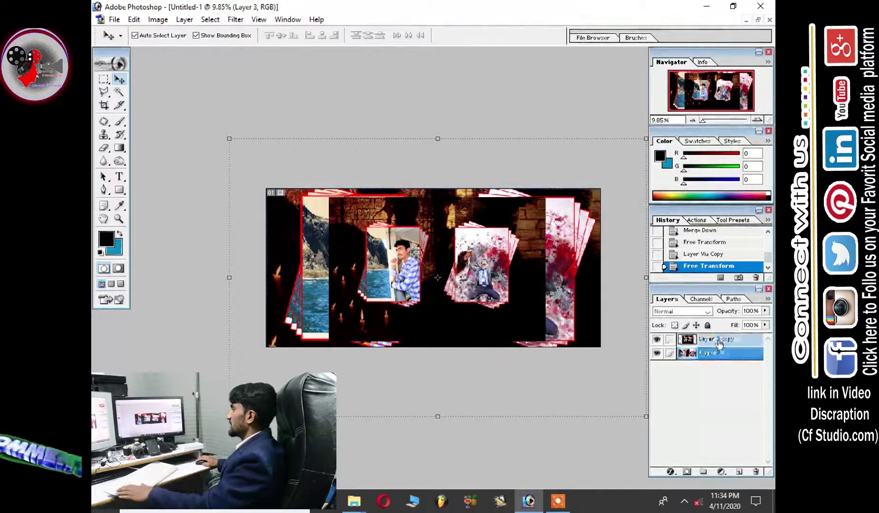
pyautogui.hotkey('ctrl', '+')
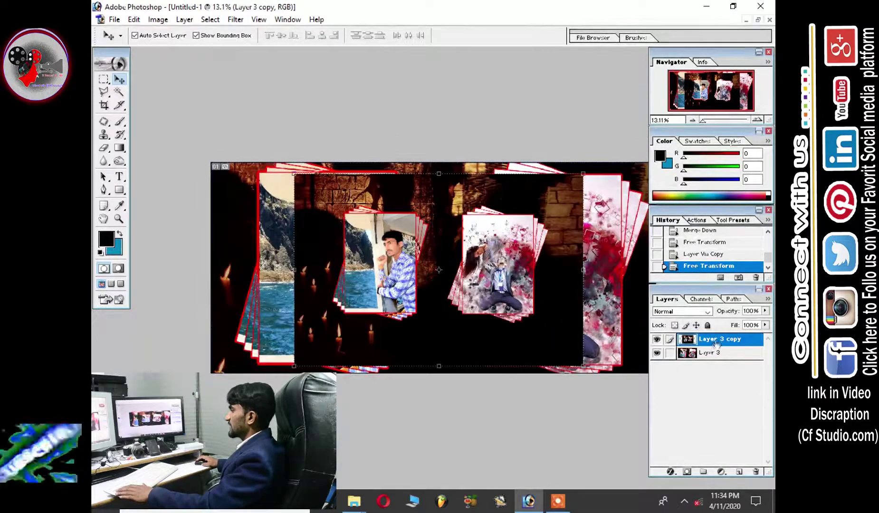
pyautogui.rightClick(716, 340)
pyautogui.click(689, 210)
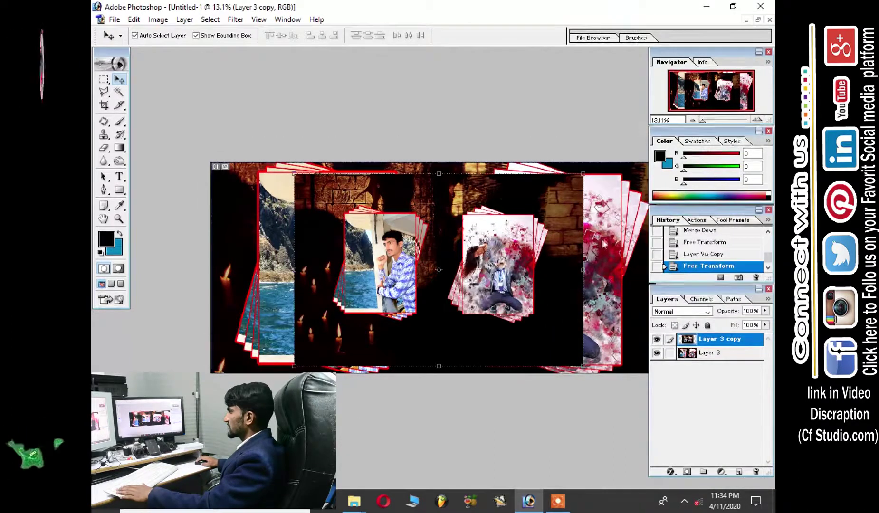
pyautogui.click(491, 257)
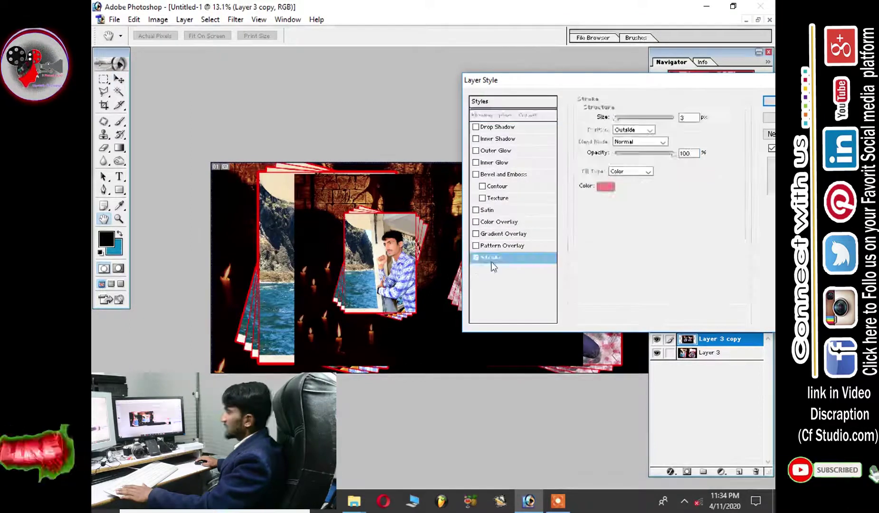
# Make the stroke white and 23 px thick.
pyautogui.click(605, 186)
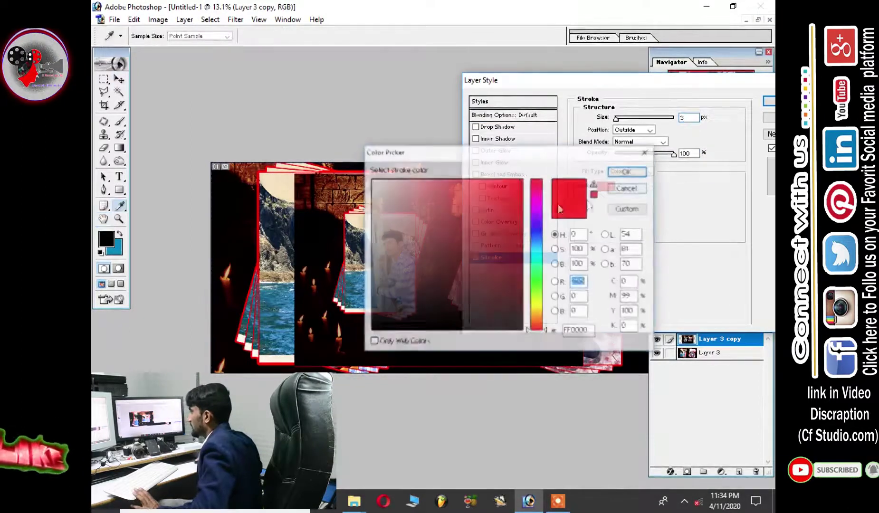
pyautogui.moveTo(408, 196); pyautogui.dragTo(374, 177)
pyautogui.click(624, 172)
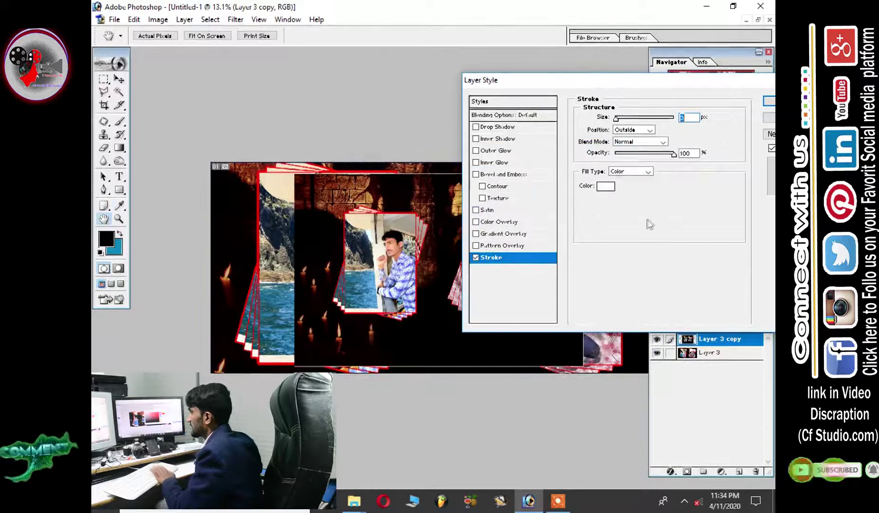
pyautogui.hotkey('shift', 'Up')
pyautogui.hotkey('shift', 'Up')
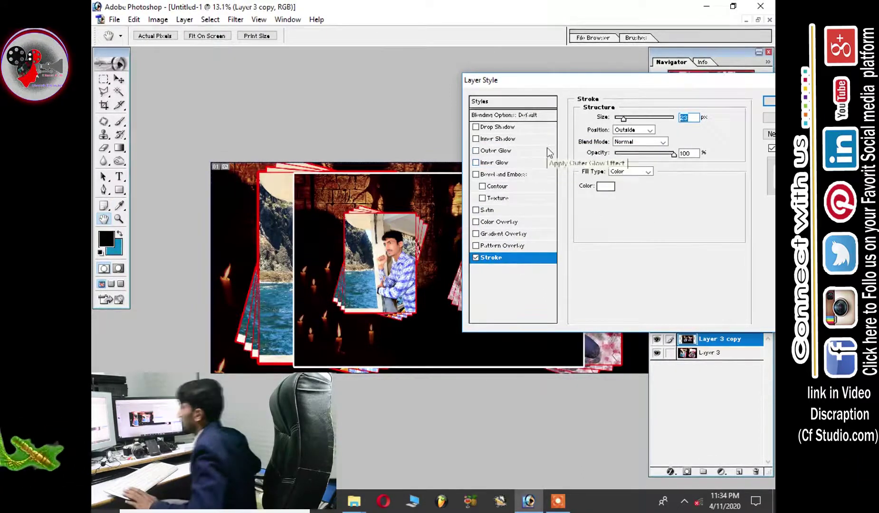
# Add an Inner Glow about 210 px wide with some Choke.
pyautogui.click(497, 162)
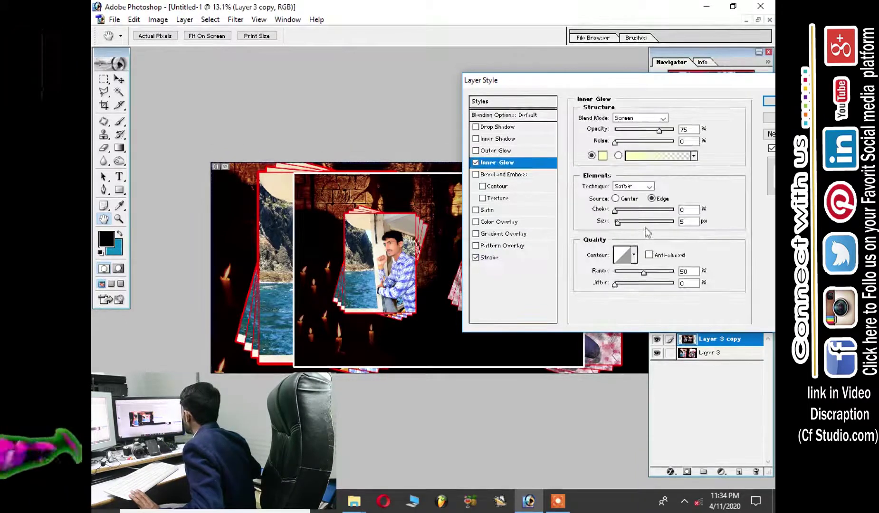
pyautogui.click(660, 223)
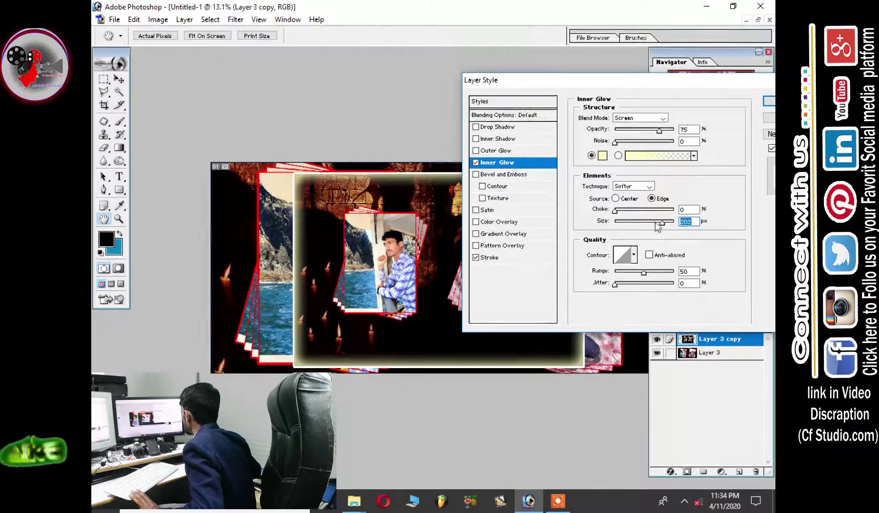
pyautogui.click(626, 210)
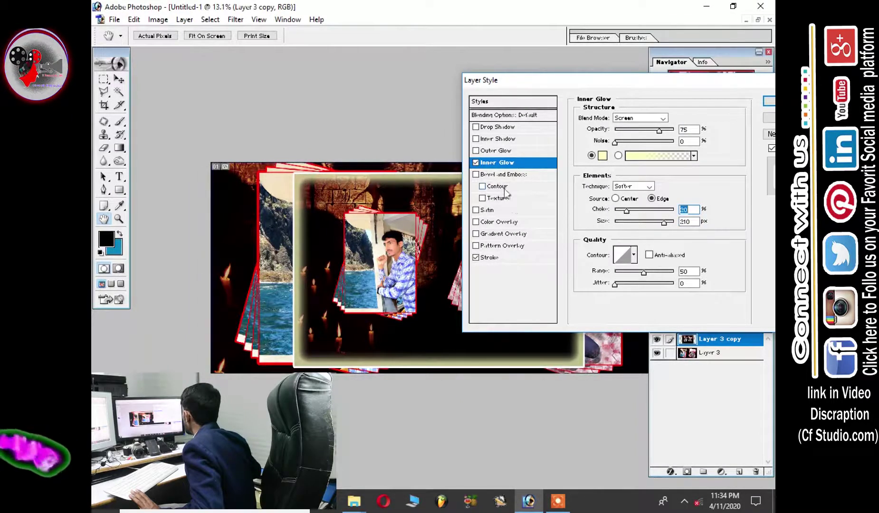
# Add a smaller Drop Shadow and a large Outer Glow to the centre copy.
pyautogui.click(499, 127)
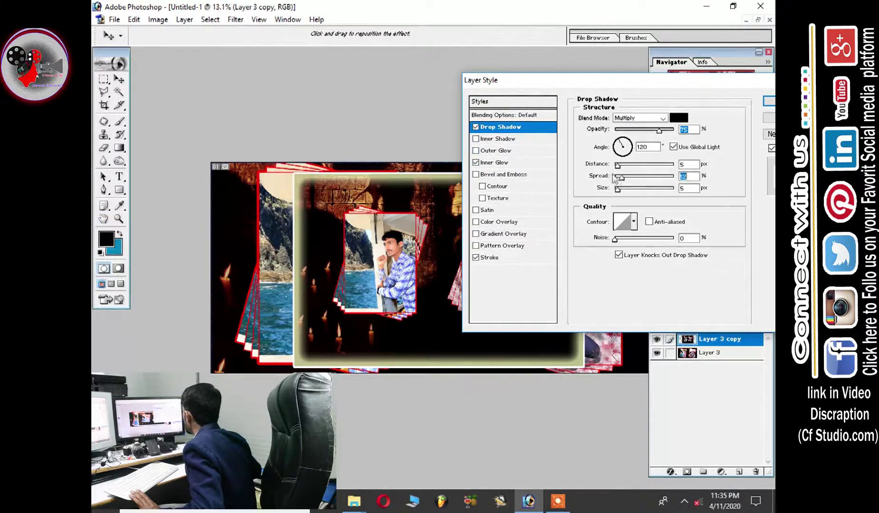
pyautogui.moveTo(644, 189); pyautogui.dragTo(628, 189)
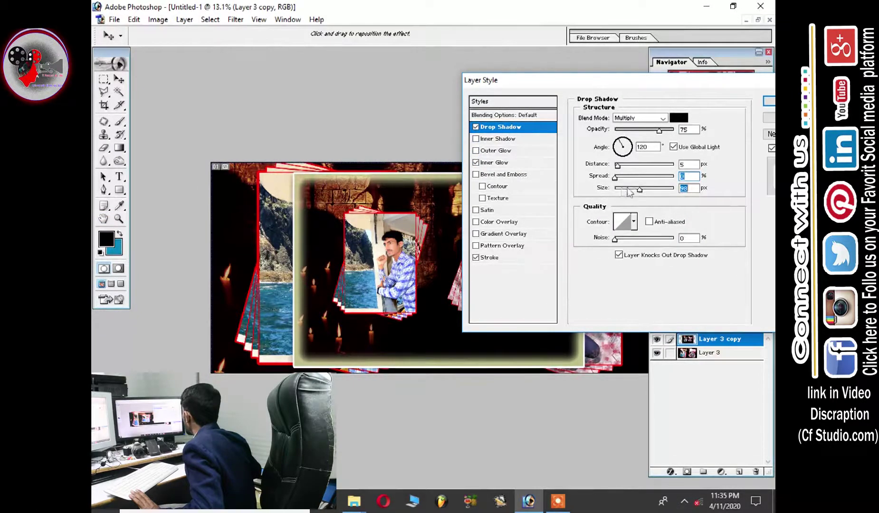
pyautogui.click(497, 151)
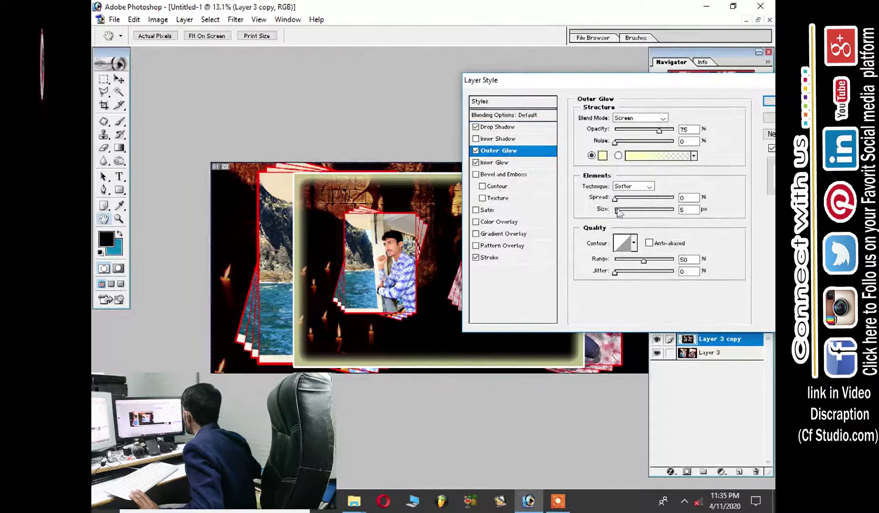
pyautogui.moveTo(616, 209)
pyautogui.mouseDown()
pyautogui.moveTo(656, 210)
pyautogui.moveTo(642, 201)
pyautogui.mouseUp()
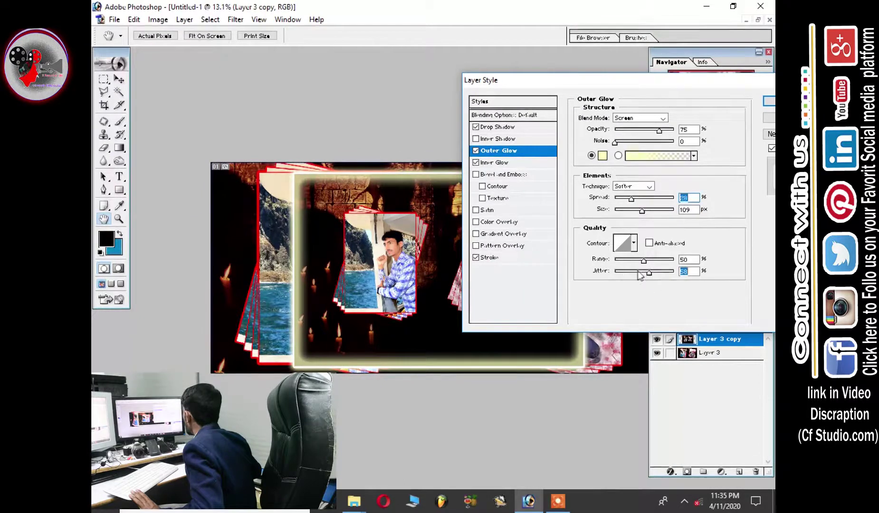
# Add Bevel and Emboss with size 81 px and apply all the layer effects.
pyautogui.click(491, 175)
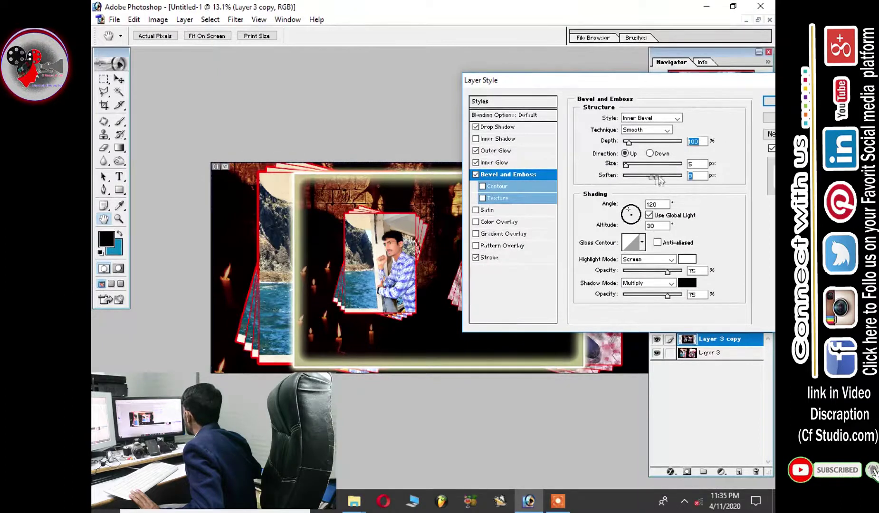
pyautogui.moveTo(642, 164); pyautogui.dragTo(644, 165)
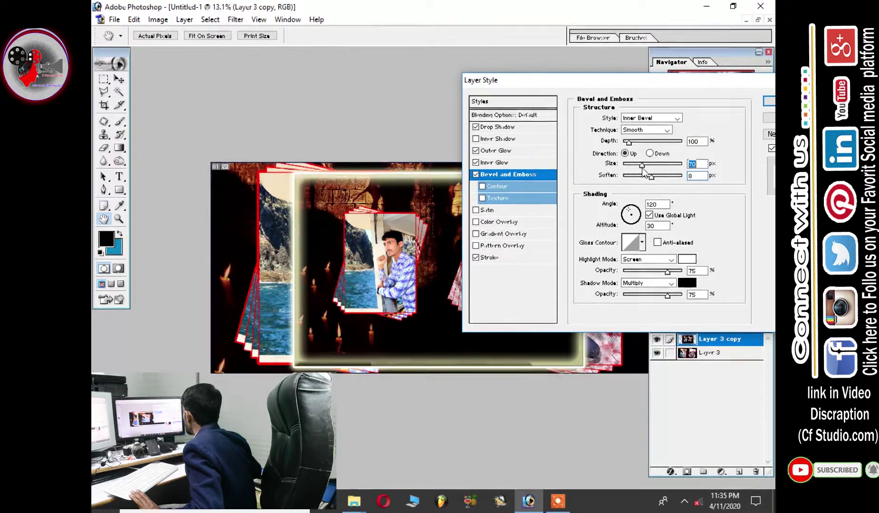
pyautogui.write('81')
pyautogui.press('Return')
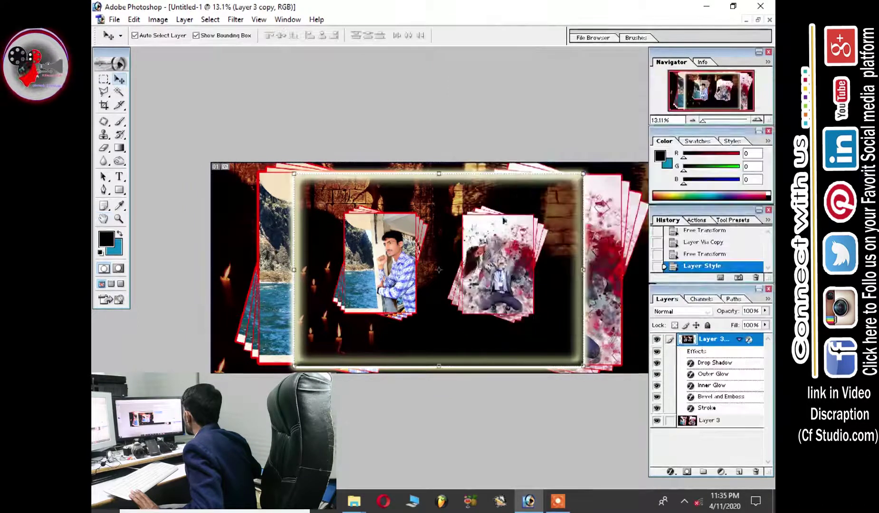
# Apply a Gaussian Blur of about 22.2 px radius to background Layer 3.
pyautogui.press('v')
pyautogui.click(589, 297)
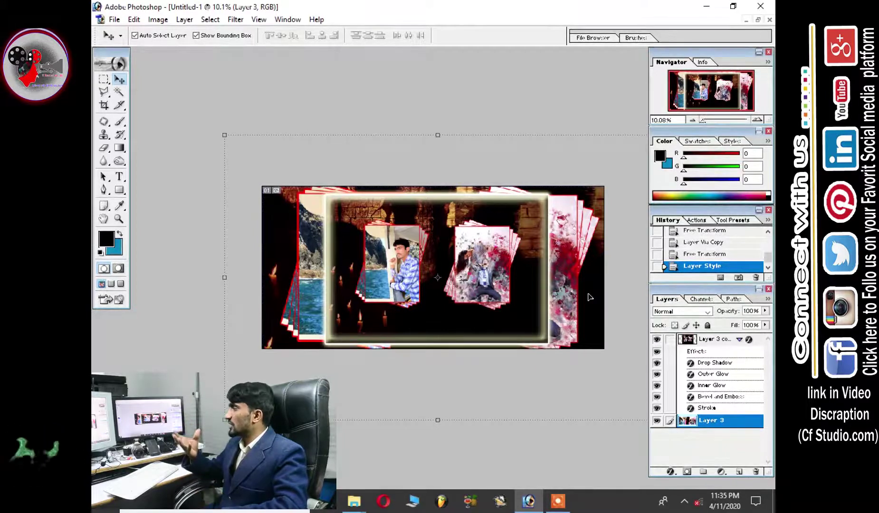
pyautogui.moveTo(702, 121); pyautogui.dragTo(701, 120)
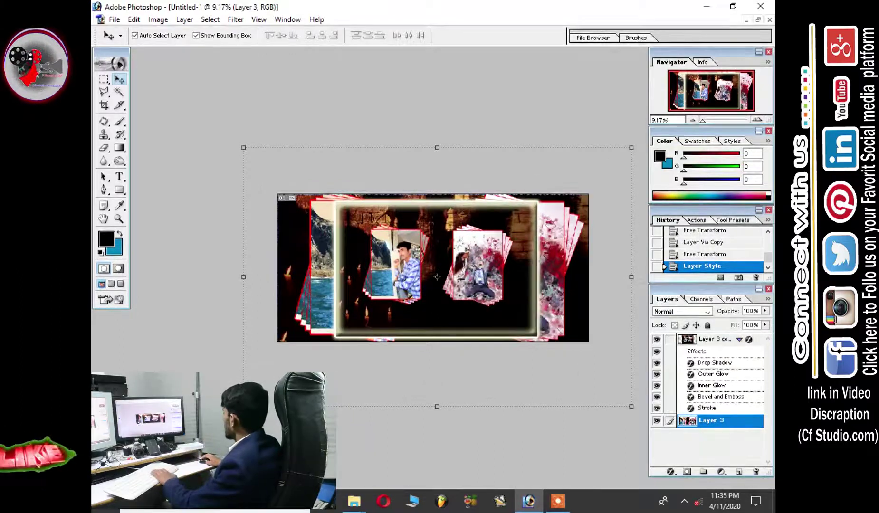
pyautogui.click(238, 20)
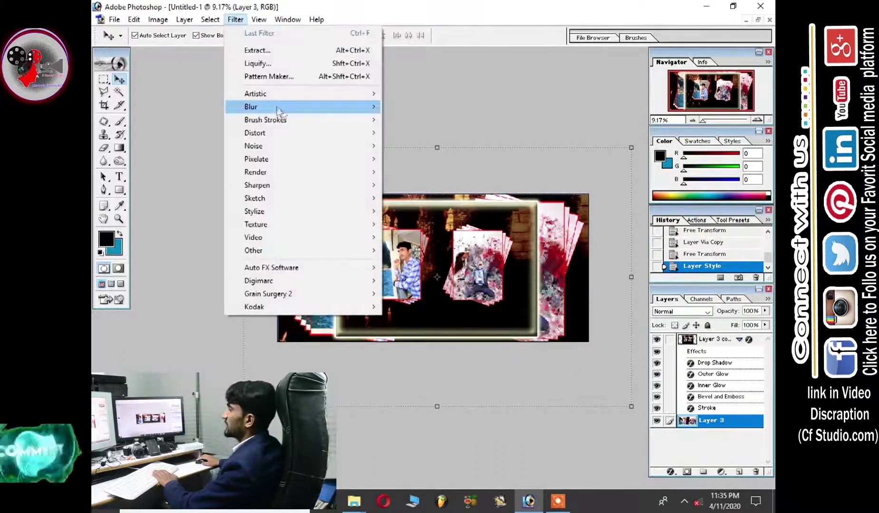
pyautogui.moveTo(302, 106)
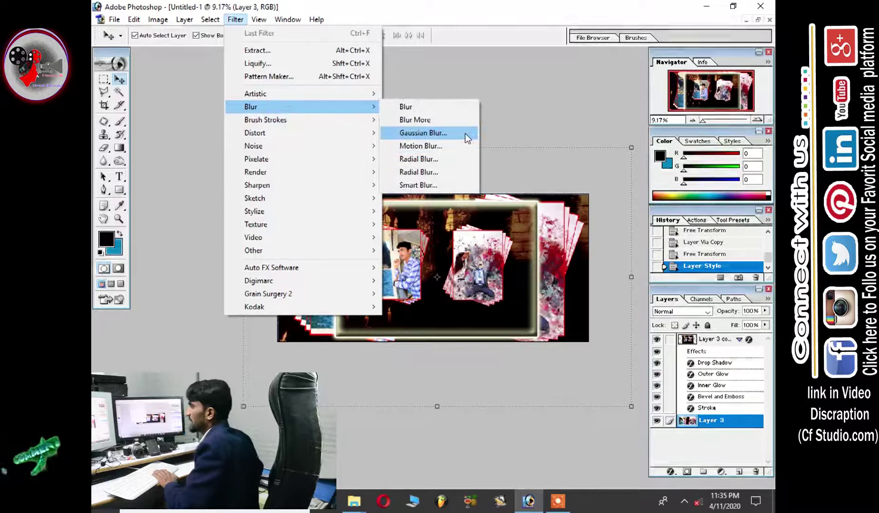
pyautogui.click(451, 133)
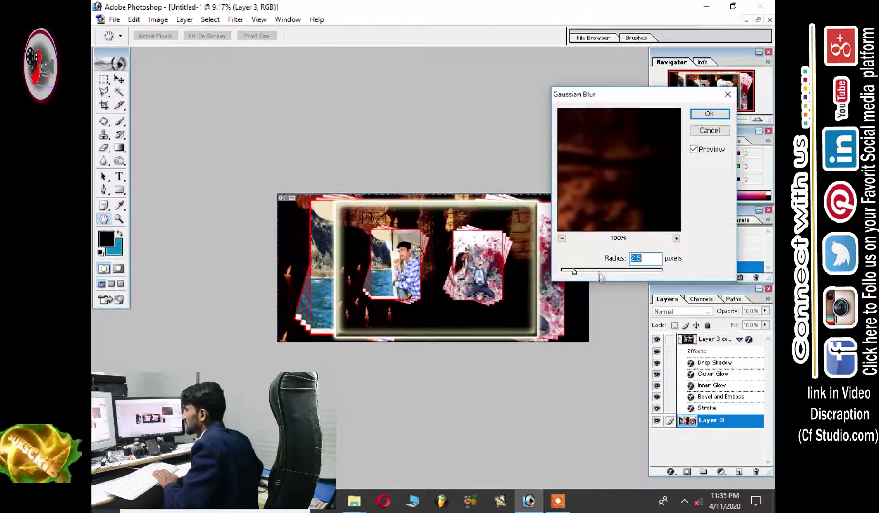
pyautogui.moveTo(600, 274); pyautogui.dragTo(608, 275)
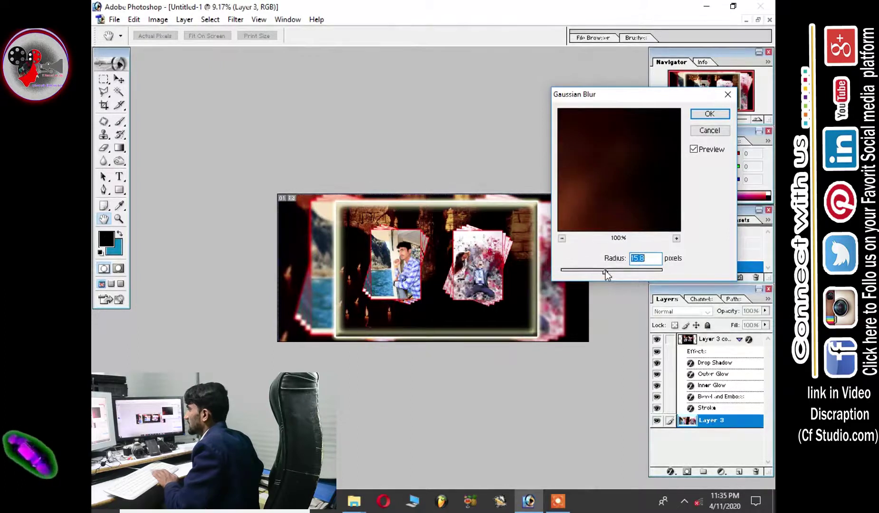
pyautogui.press('Escape')
pyautogui.press('v')
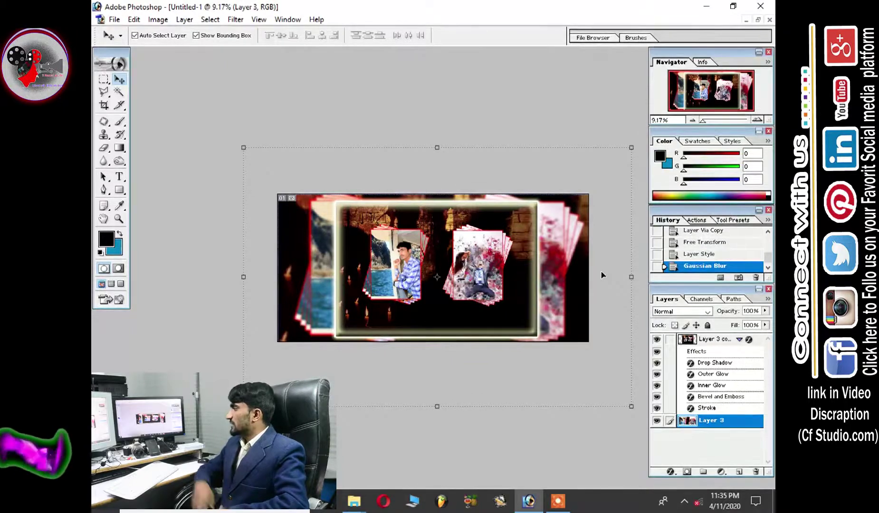
pyautogui.scroll(5, 387, 316)
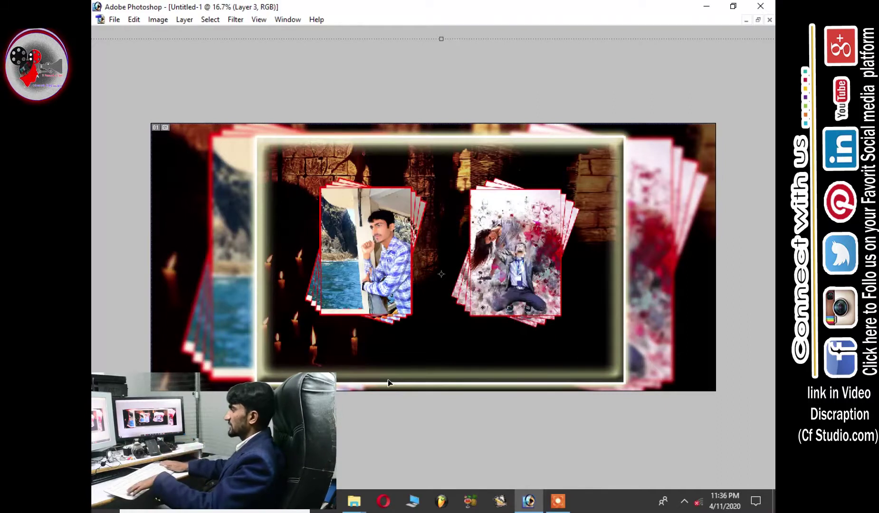
# Choose Save As for the finished collage from the File menu.
pyautogui.click(114, 20)
pyautogui.click(207, 114)
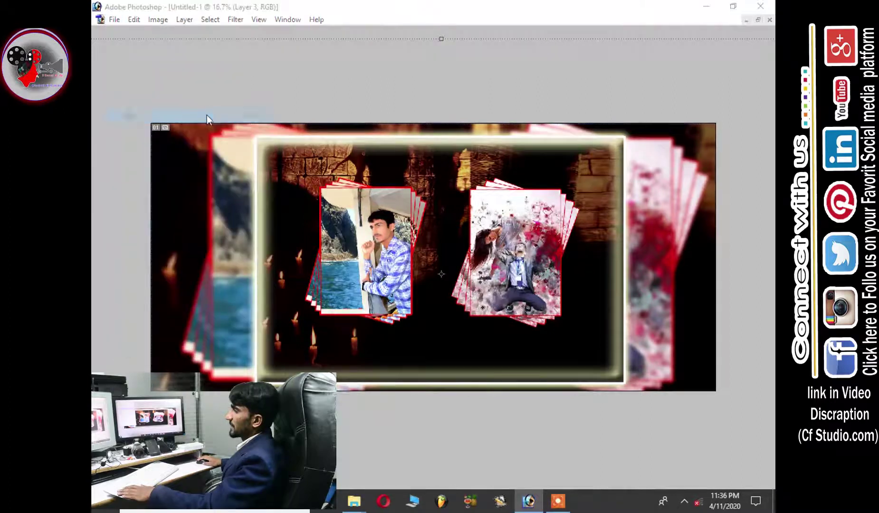
# Save the collage to the Desktop in JPEG format named 'border Picture'.
pyautogui.click(143, 101)
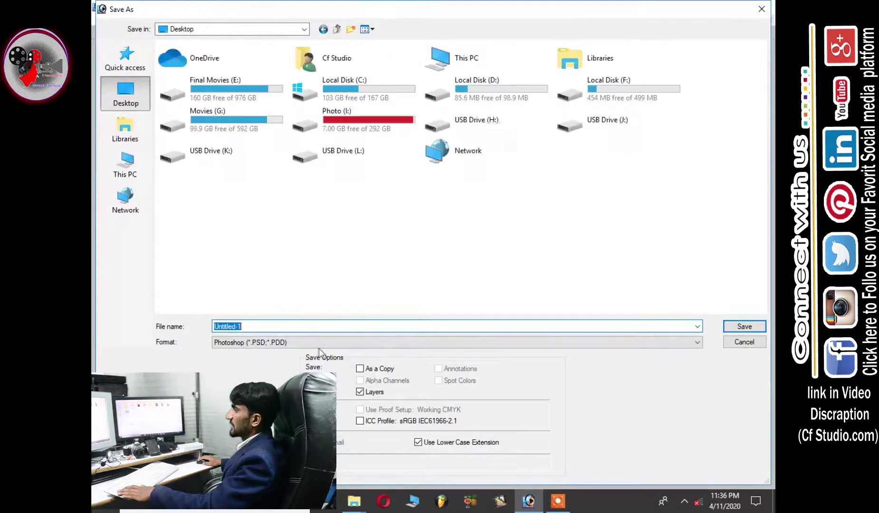
pyautogui.click(319, 343)
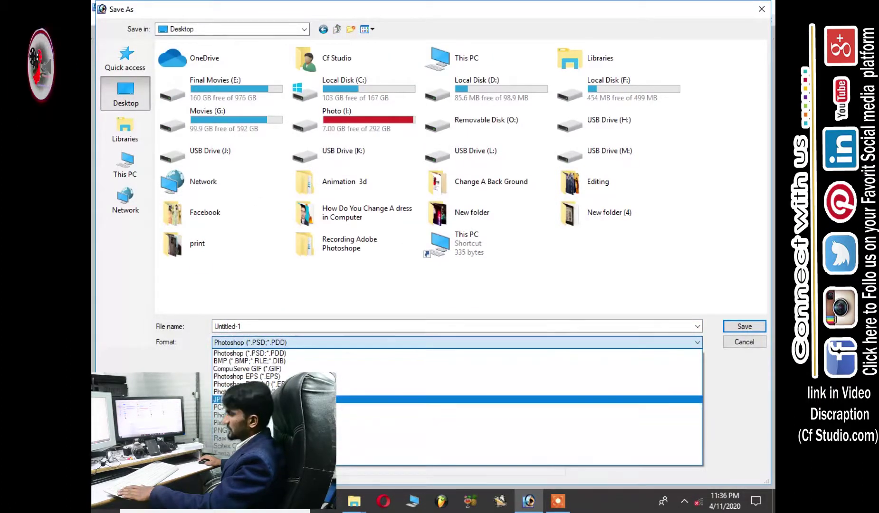
pyautogui.click(314, 399)
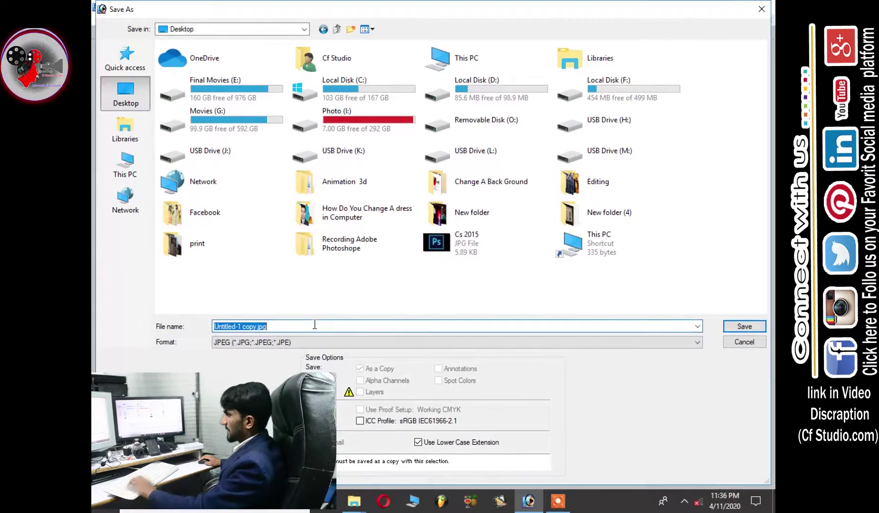
pyautogui.write('bor')
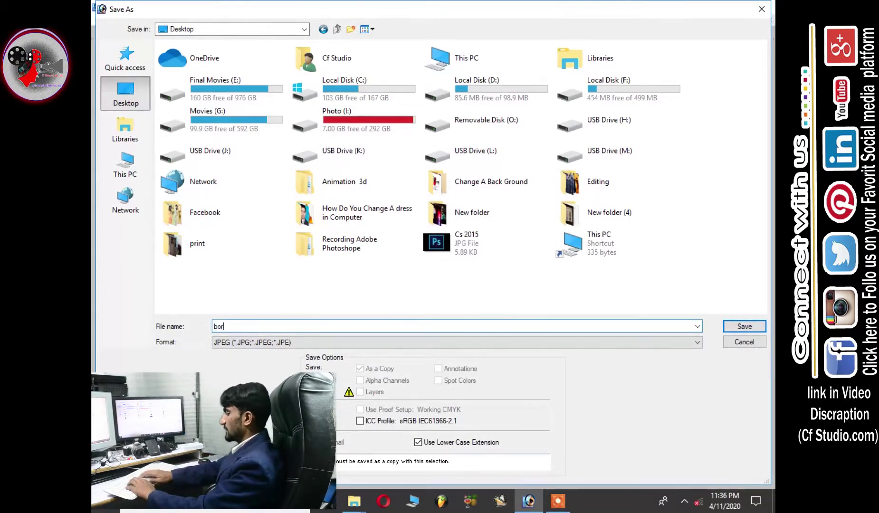
pyautogui.write('der P')
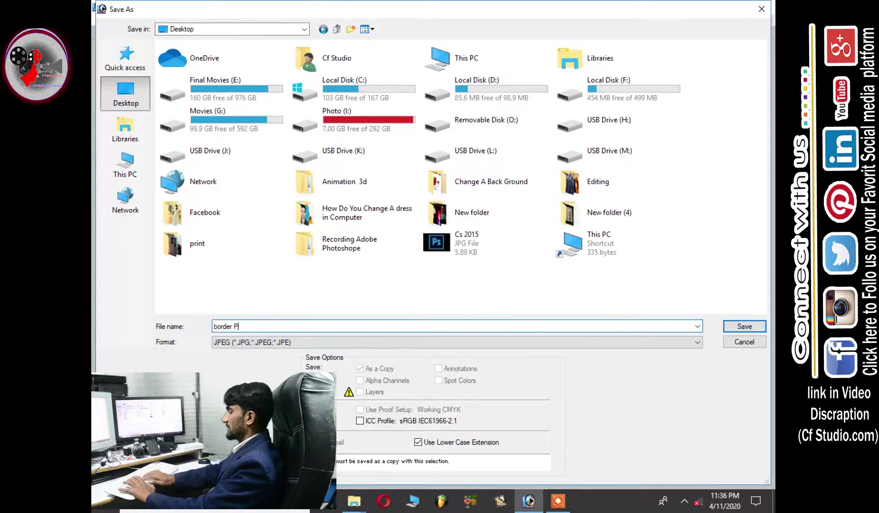
pyautogui.write('icture')
pyautogui.press('Return')
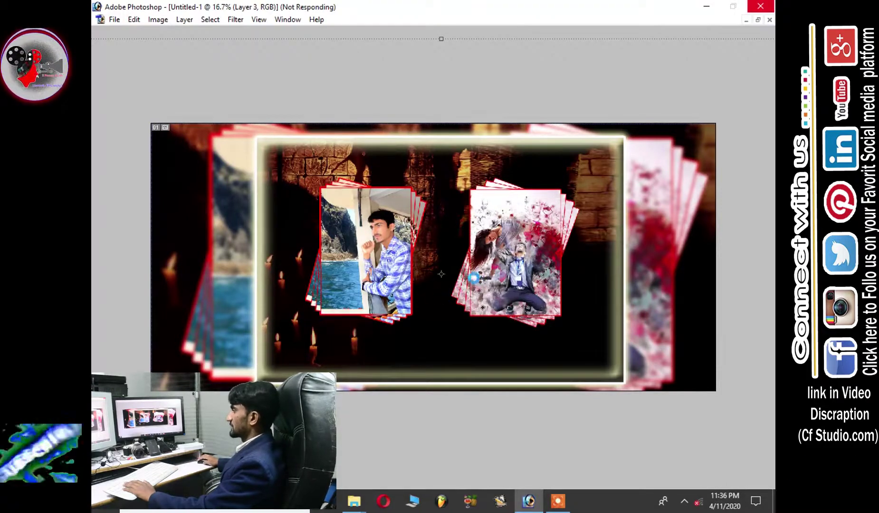
# Accept the JPEG Options in Photoshop to finish the save, then minimize it.
pyautogui.click(697, 8)
pyautogui.click(699, 6)
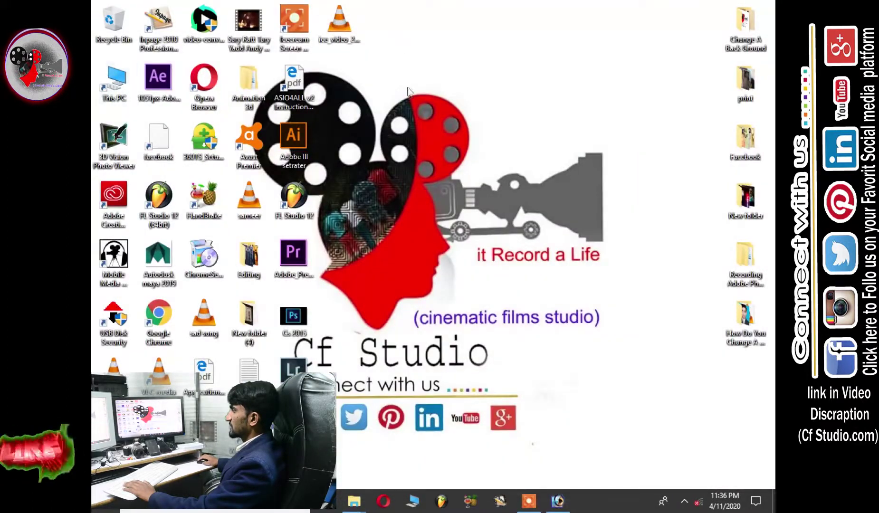
pyautogui.click(557, 504)
pyautogui.click(398, 134)
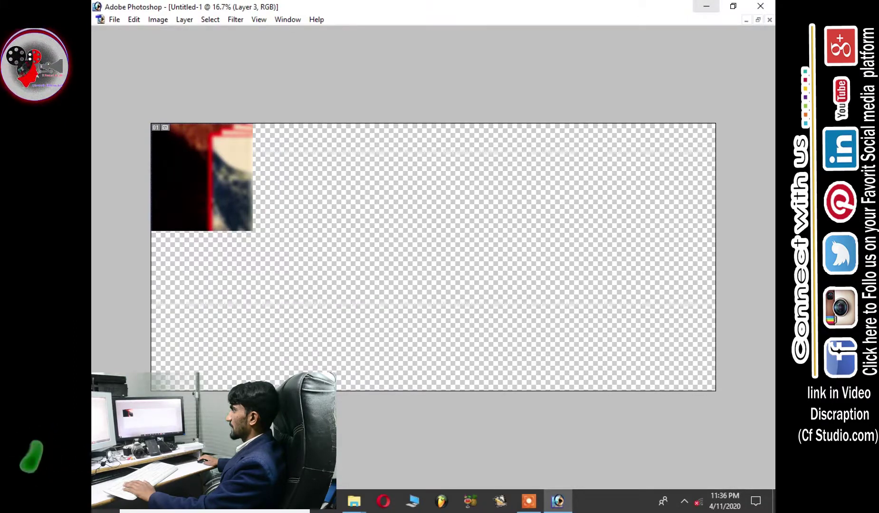
pyautogui.click(697, 10)
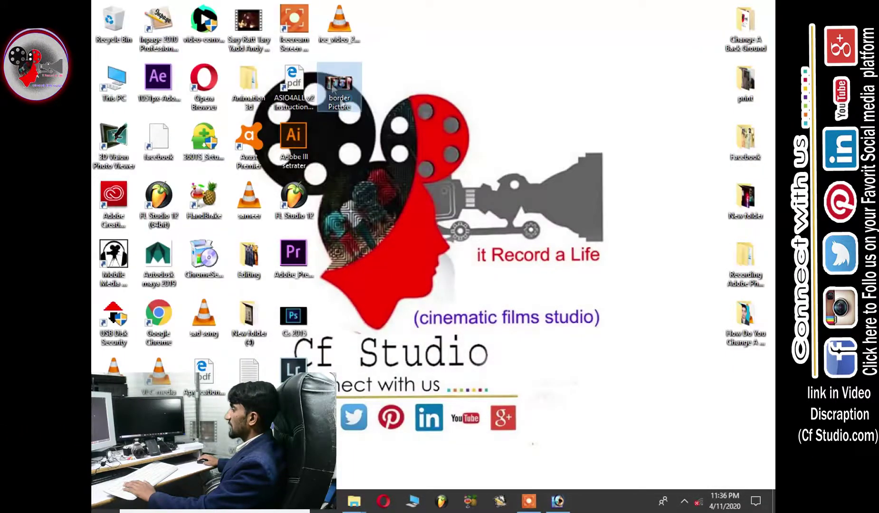
# Open the saved border Picture image from the desktop in Photos.
pyautogui.doubleClick(333, 88)
pyautogui.hotkey('alt', 'F4')
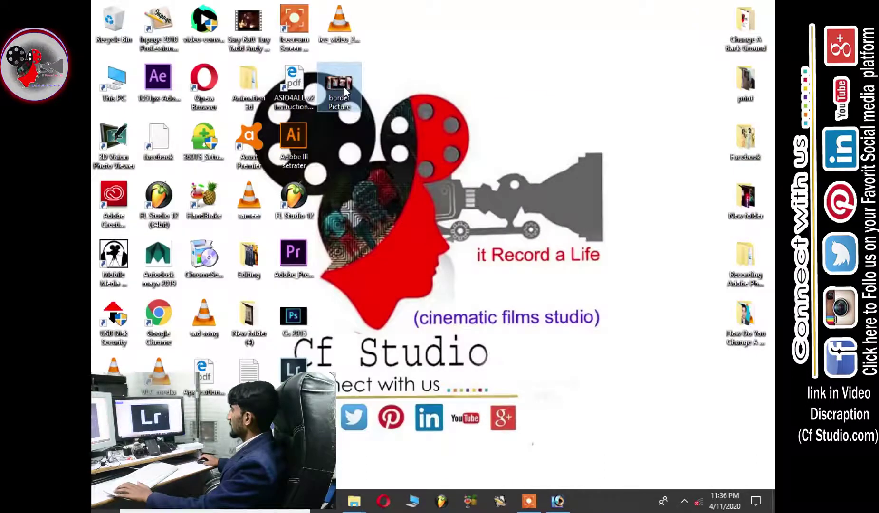
pyautogui.doubleClick(345, 89)
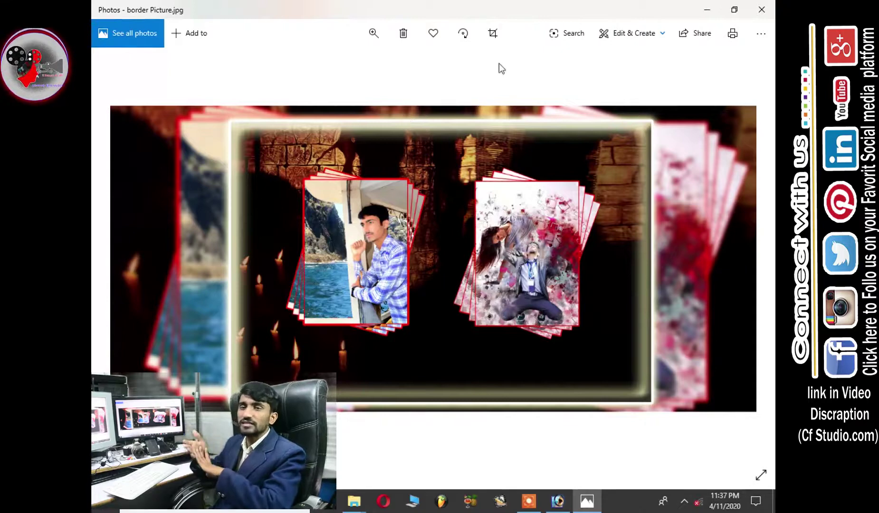
pyautogui.scroll(3, 494, 175)
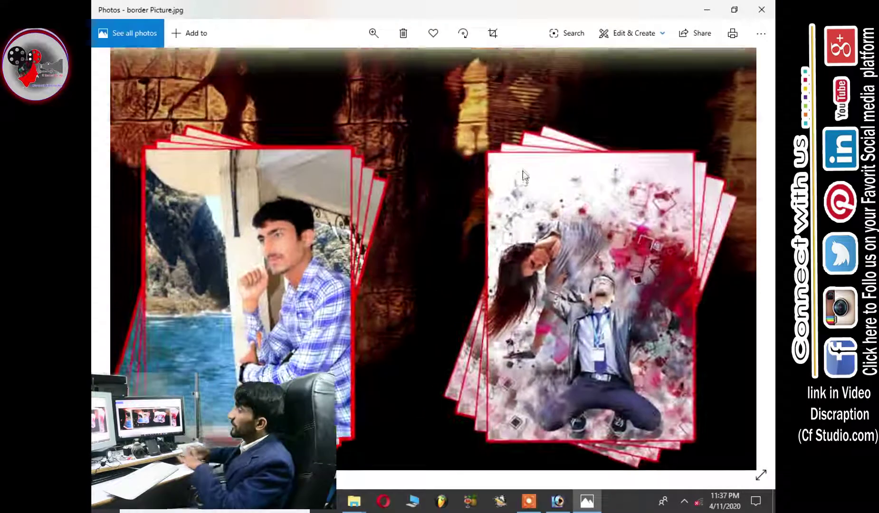